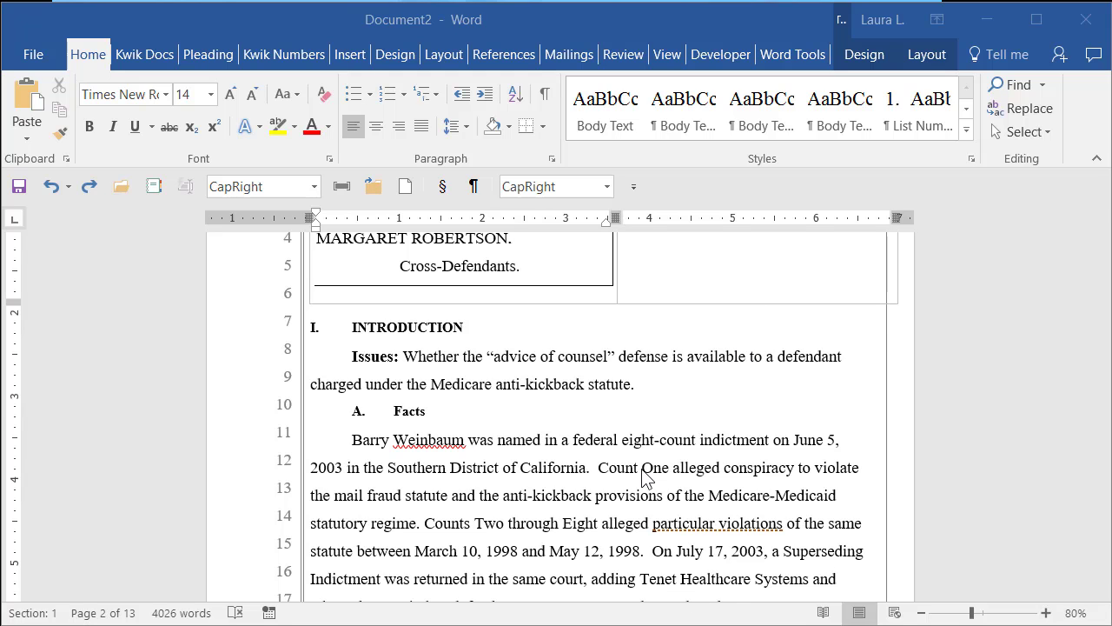
Step: Insert a Next Page section break between the caption table and the "I. INTRODUCTION" heading
{"action": "scroll", "coordinate": [647, 480], "scroll_direction": "up", "scroll_amount": 10}
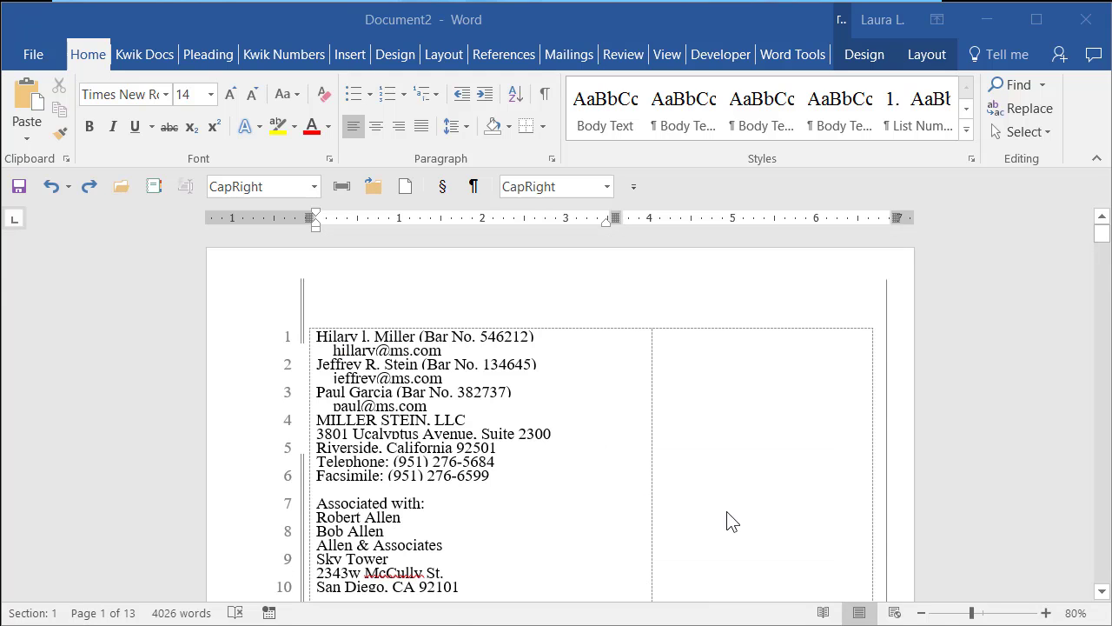
{"action": "scroll", "coordinate": [725, 519], "scroll_direction": "down", "scroll_amount": 5}
{"action": "scroll", "coordinate": [672, 461], "scroll_direction": "down", "scroll_amount": 8}
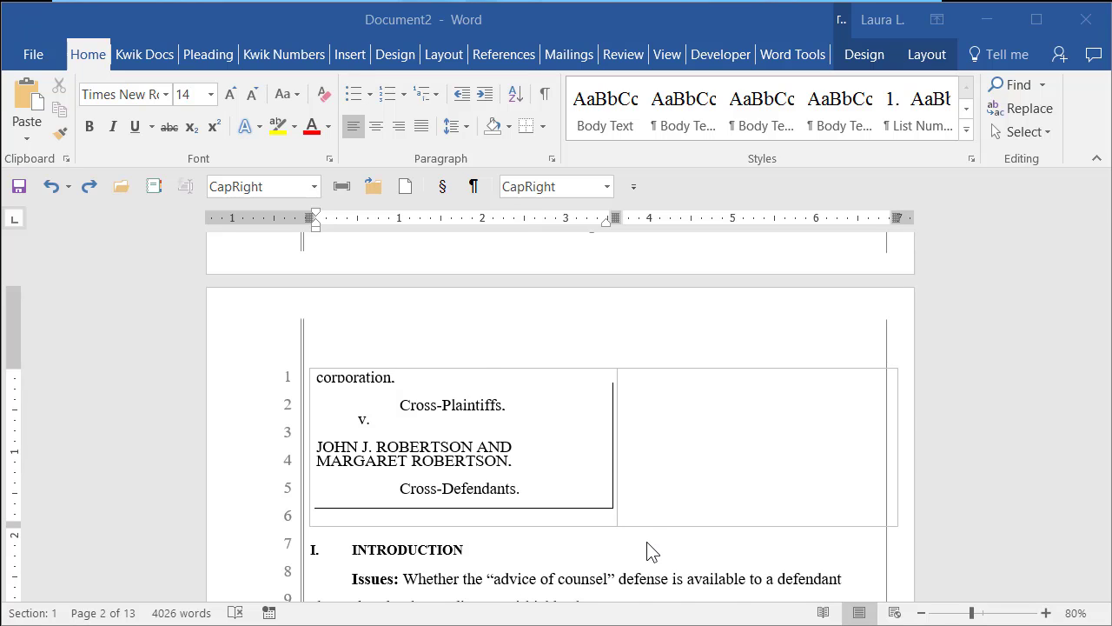
{"action": "scroll", "coordinate": [652, 545], "scroll_direction": "down", "scroll_amount": 2}
{"action": "left_click", "coordinate": [642, 567]}
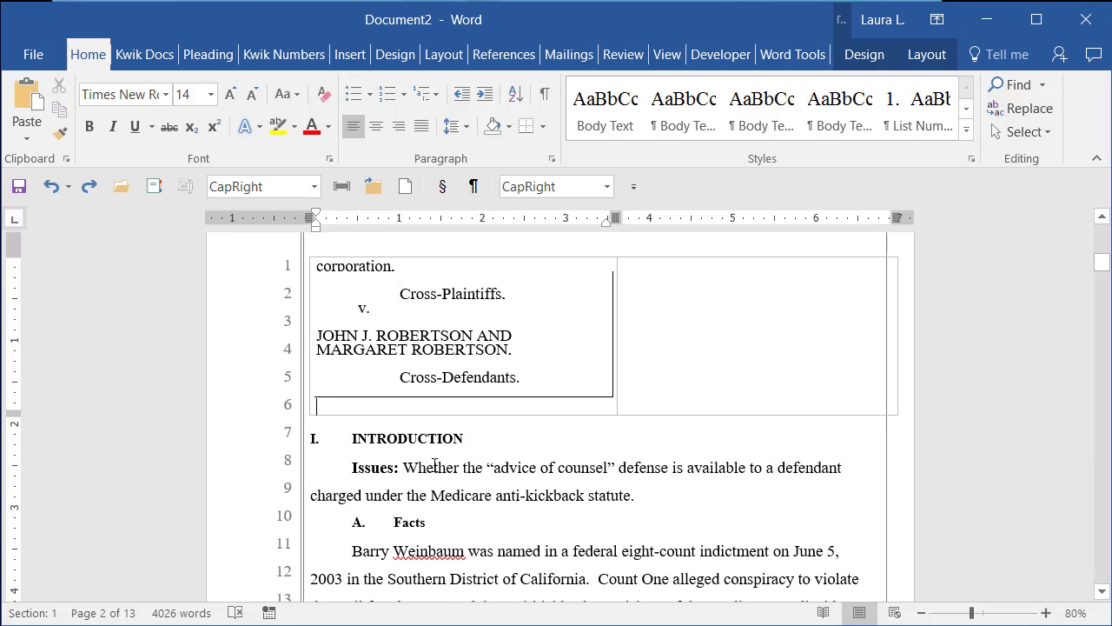
{"action": "left_click", "coordinate": [345, 427]}
{"action": "scroll", "coordinate": [431, 341], "scroll_direction": "up", "scroll_amount": 5}
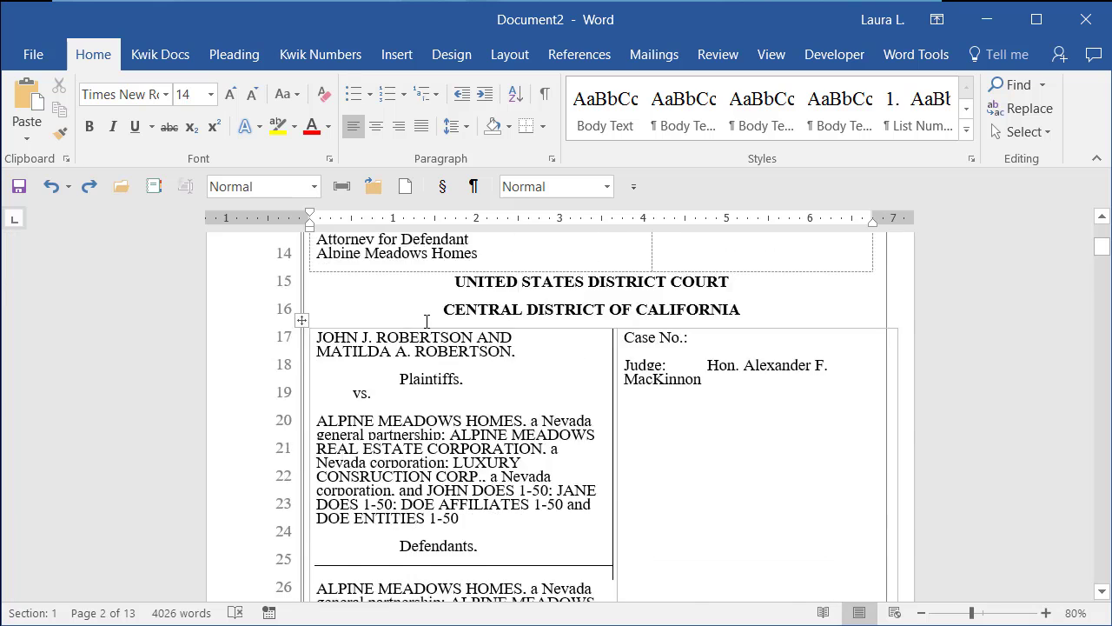
{"action": "scroll", "coordinate": [431, 341], "scroll_direction": "down", "scroll_amount": 5}
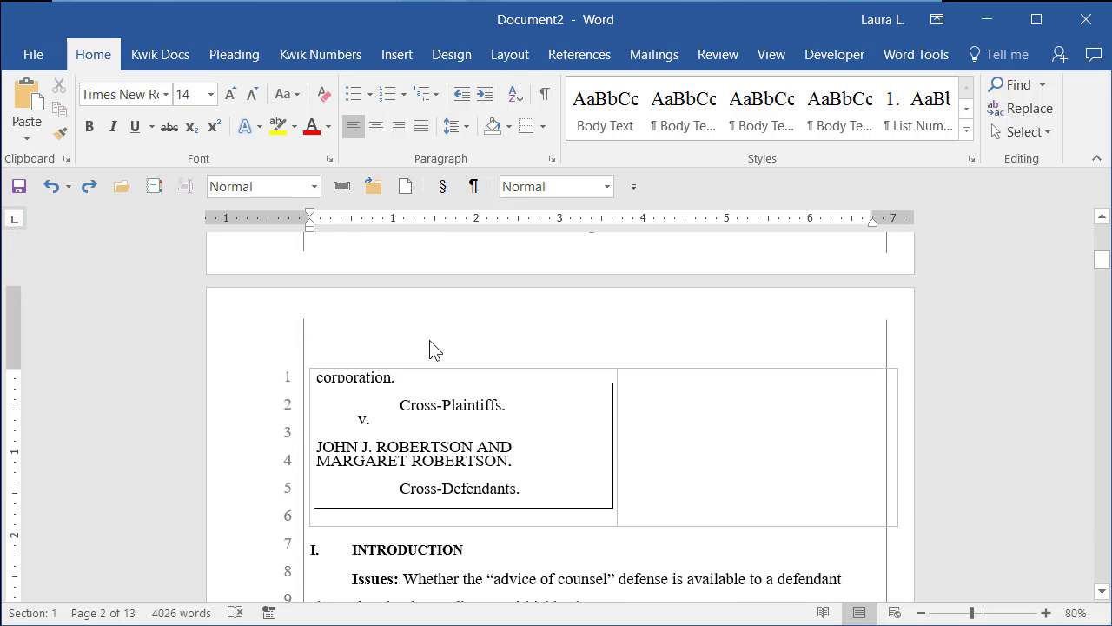
{"action": "scroll", "coordinate": [435, 348], "scroll_direction": "down", "scroll_amount": 2}
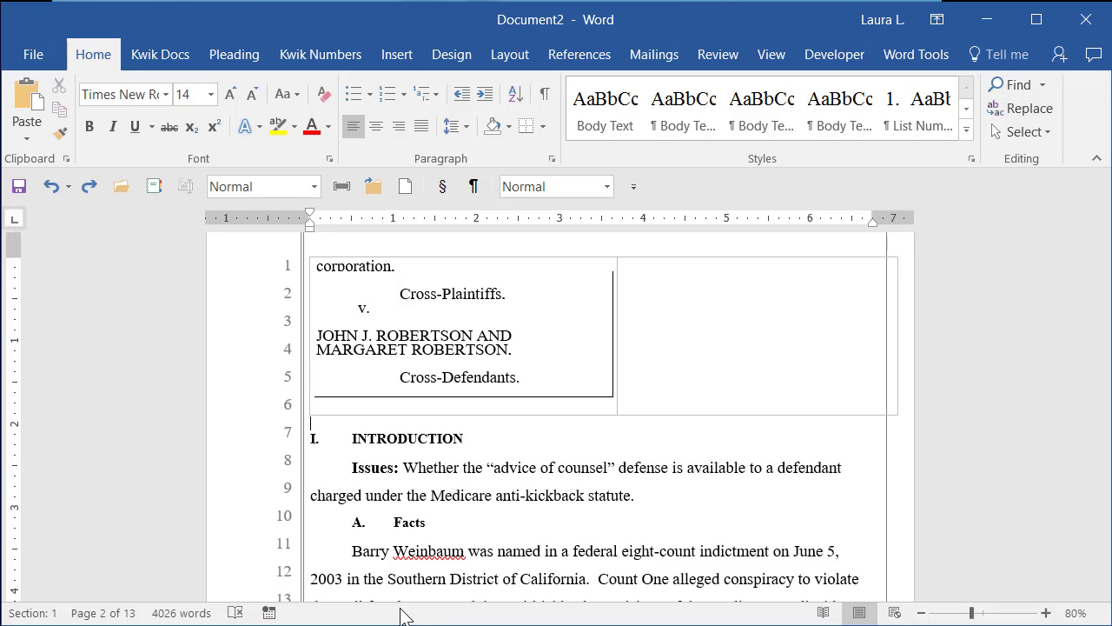
{"action": "scroll", "coordinate": [461, 489], "scroll_direction": "down", "scroll_amount": 2}
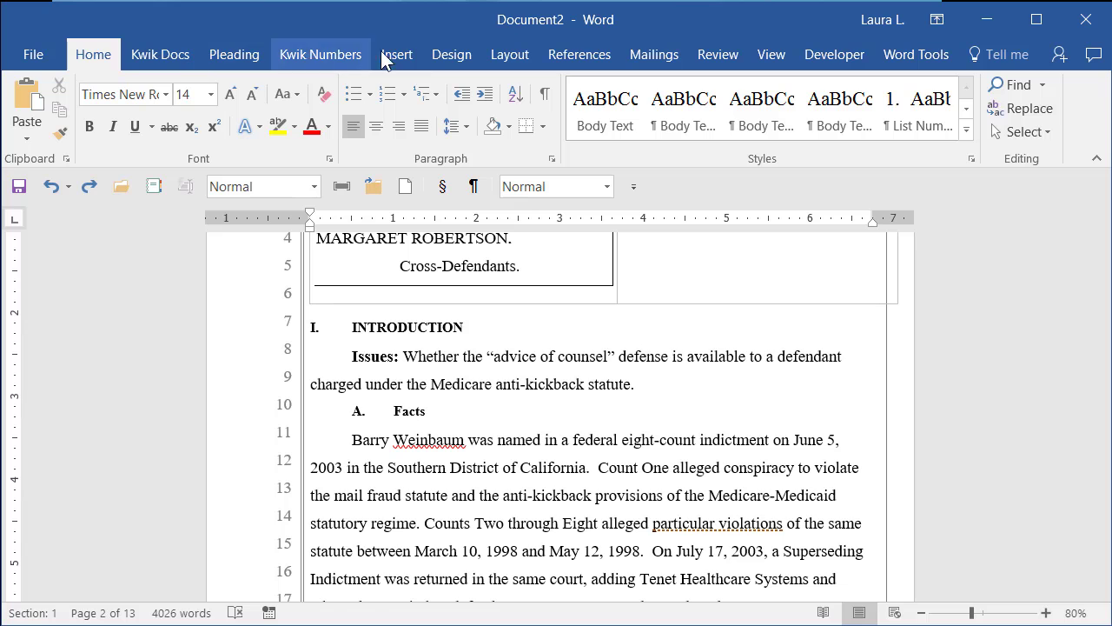
{"action": "left_click", "coordinate": [506, 57]}
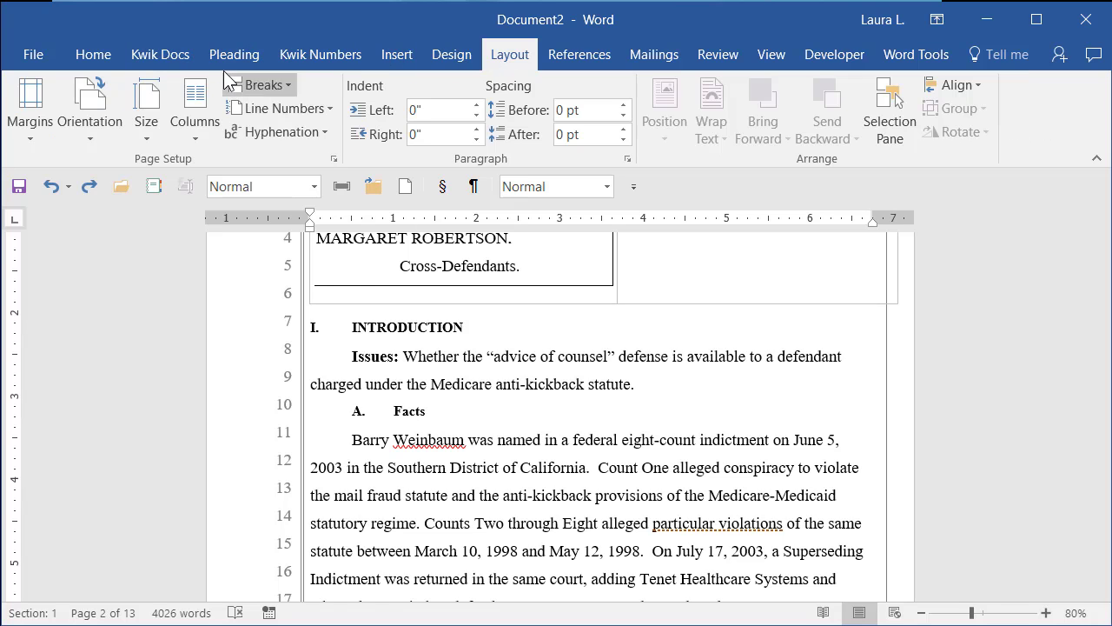
{"action": "left_click", "coordinate": [262, 84]}
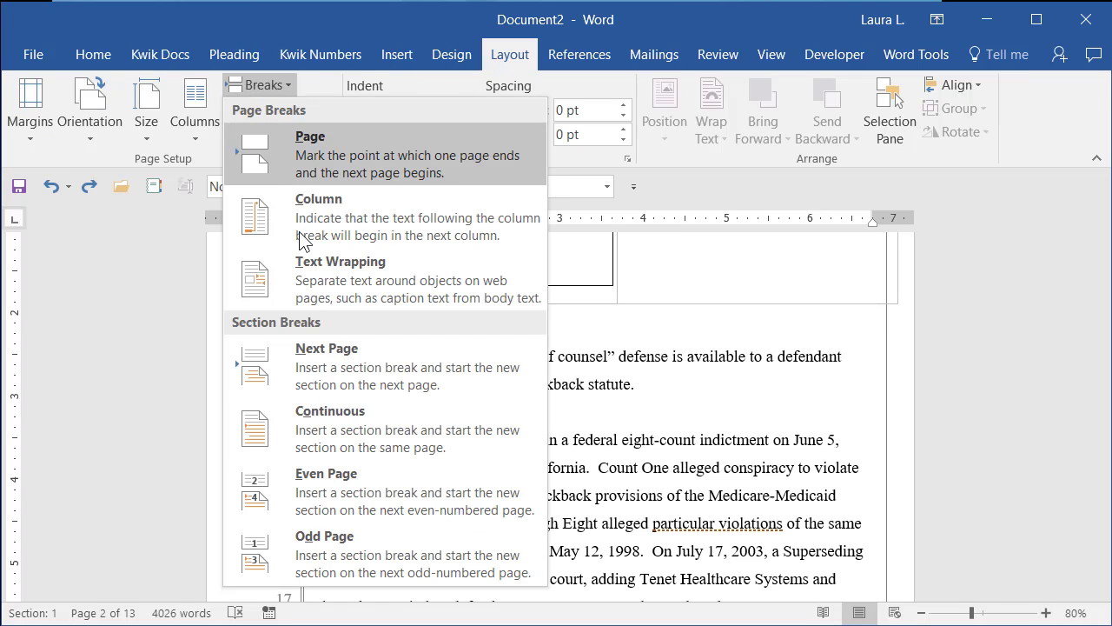
{"action": "left_click", "coordinate": [376, 371]}
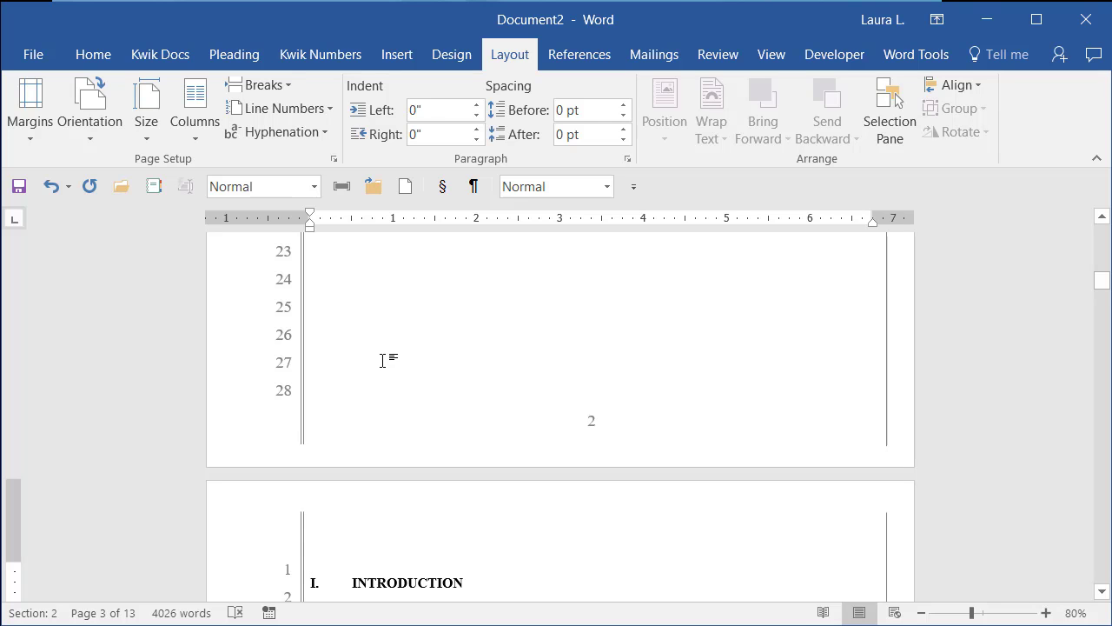
Step: Show the formatting marks and delete the empty paragraph above the "I. INTRODUCTION" heading
{"action": "scroll", "coordinate": [382, 361], "scroll_direction": "down", "scroll_amount": 5}
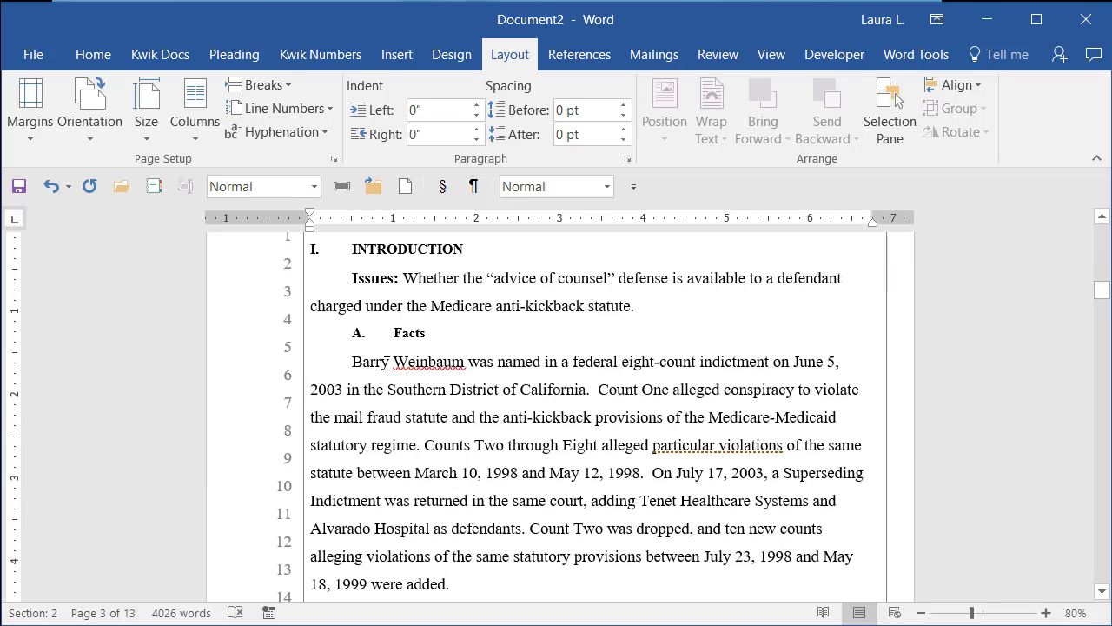
{"action": "scroll", "coordinate": [389, 363], "scroll_direction": "down", "scroll_amount": 1}
{"action": "scroll", "coordinate": [389, 364], "scroll_direction": "up", "scroll_amount": 4}
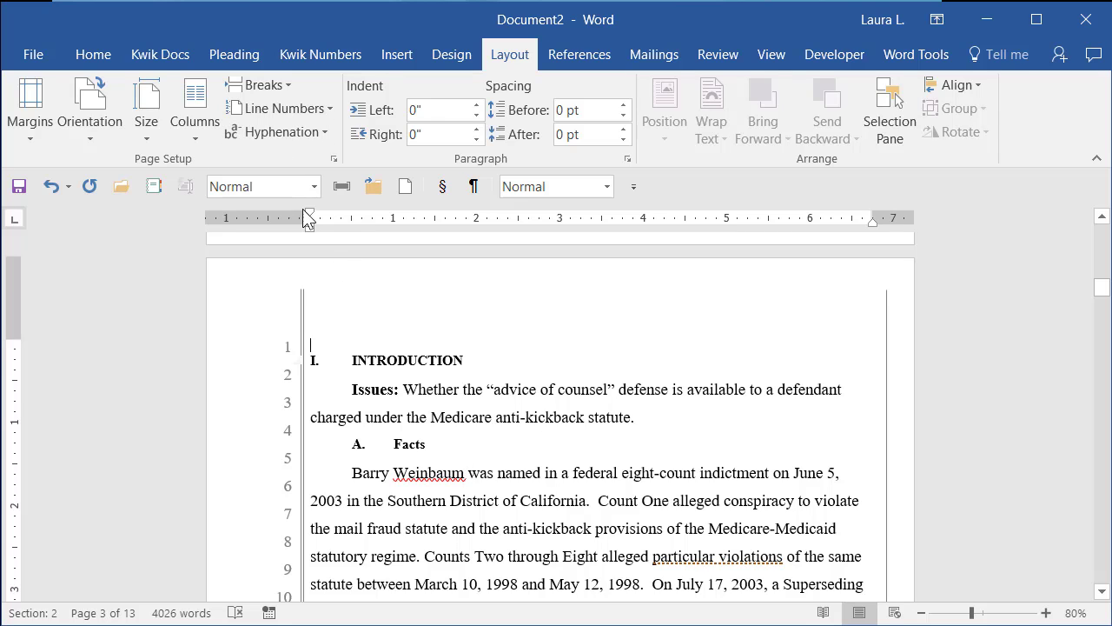
{"action": "left_click", "coordinate": [92, 57]}
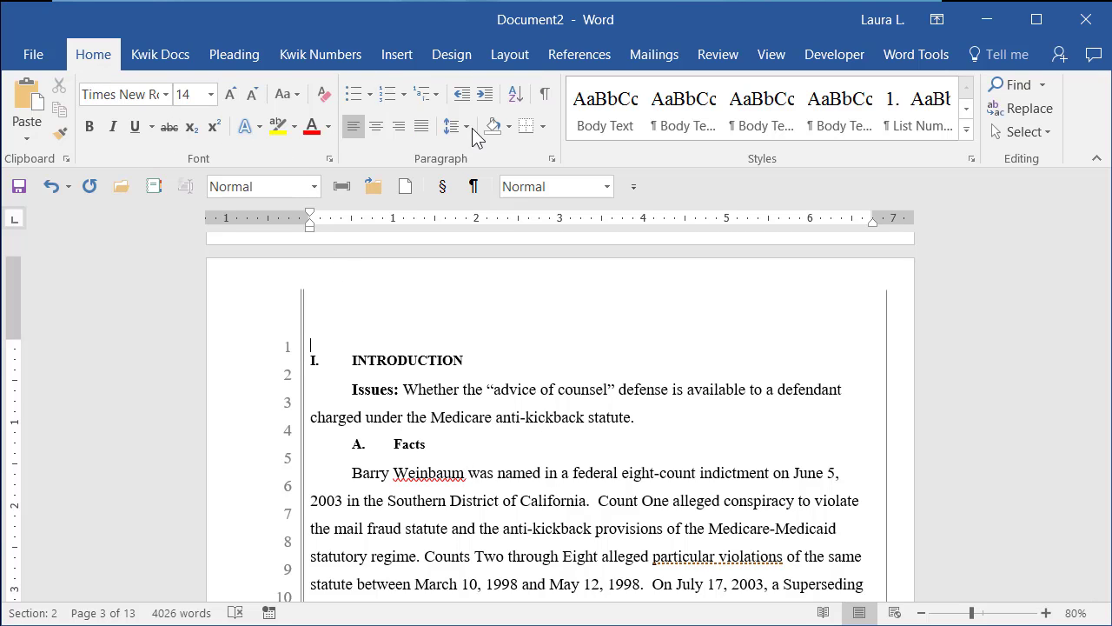
{"action": "left_click", "coordinate": [545, 95]}
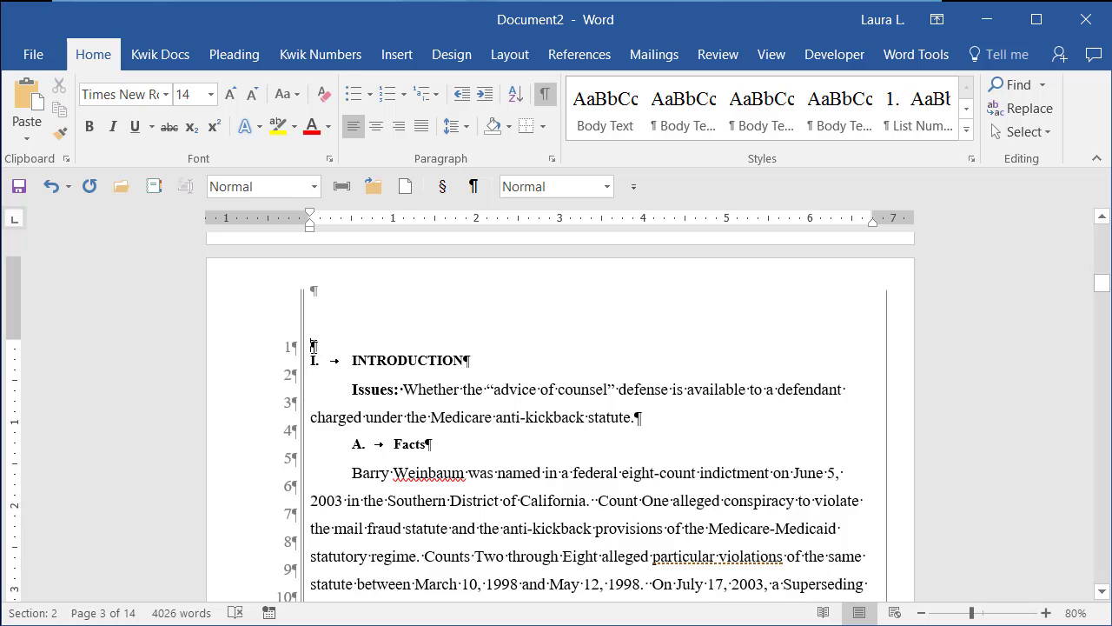
{"action": "key", "text": "Delete"}
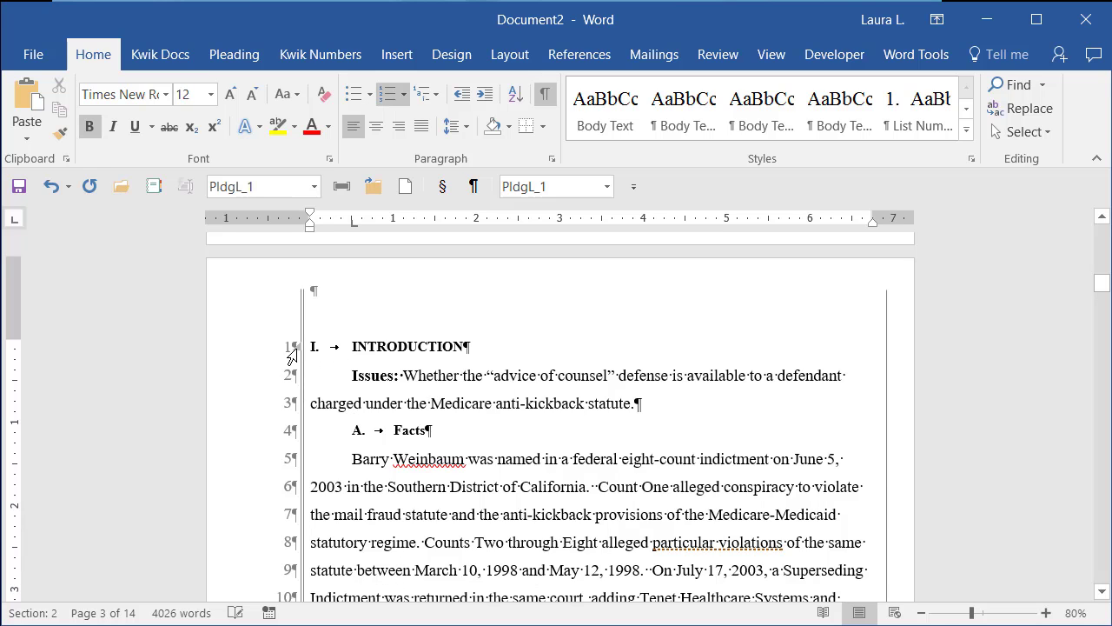
Step: Examine the section break below the caption table and the section and page numbers before and after it
{"action": "scroll", "coordinate": [446, 430], "scroll_direction": "up", "scroll_amount": 4}
{"action": "scroll", "coordinate": [446, 430], "scroll_direction": "up", "scroll_amount": 5}
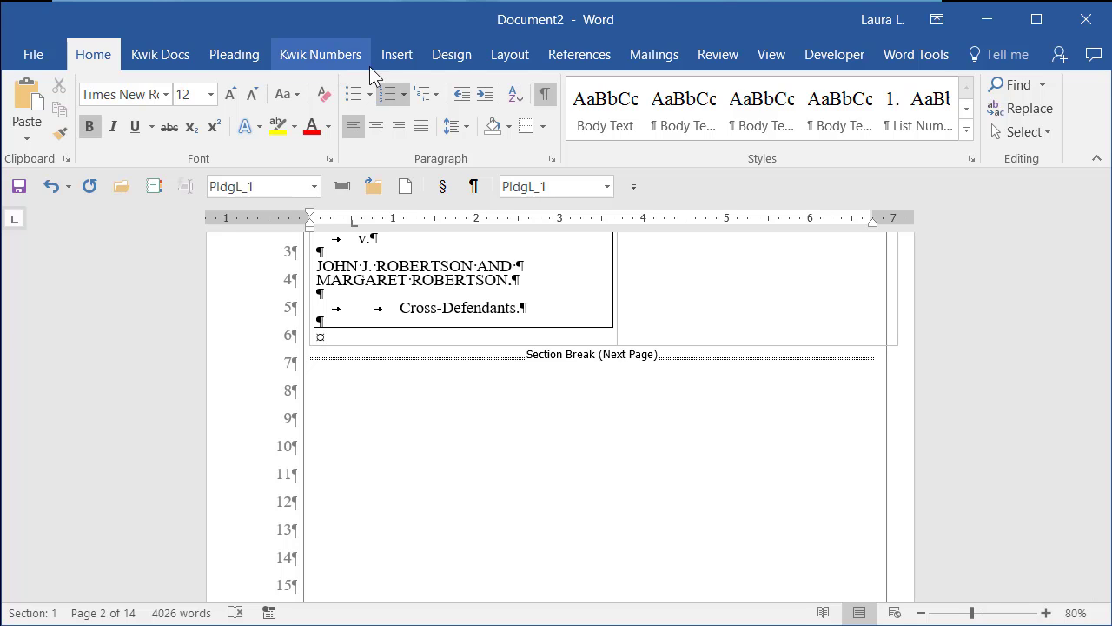
{"action": "left_click", "coordinate": [543, 94]}
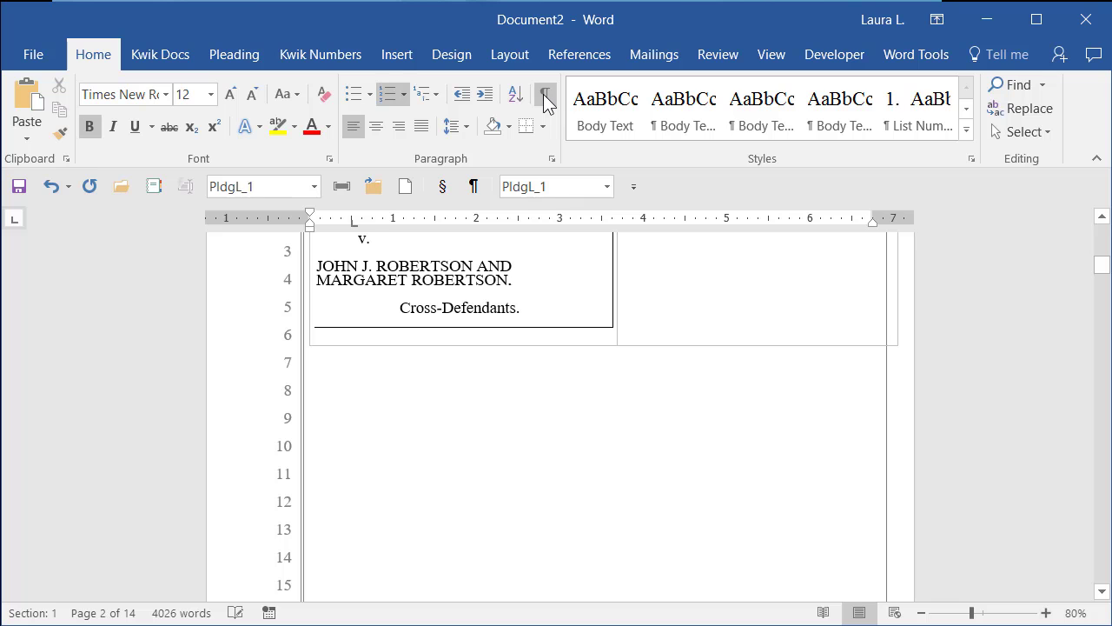
{"action": "left_click", "coordinate": [544, 94]}
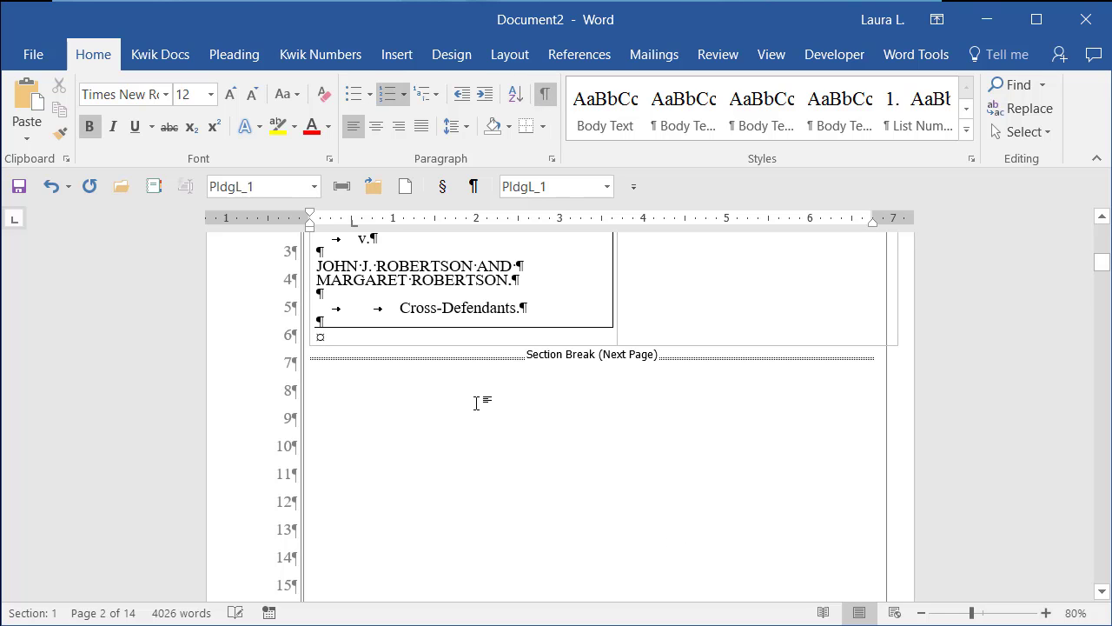
{"action": "scroll", "coordinate": [476, 402], "scroll_direction": "up", "scroll_amount": 7}
{"action": "scroll", "coordinate": [477, 402], "scroll_direction": "down", "scroll_amount": 3}
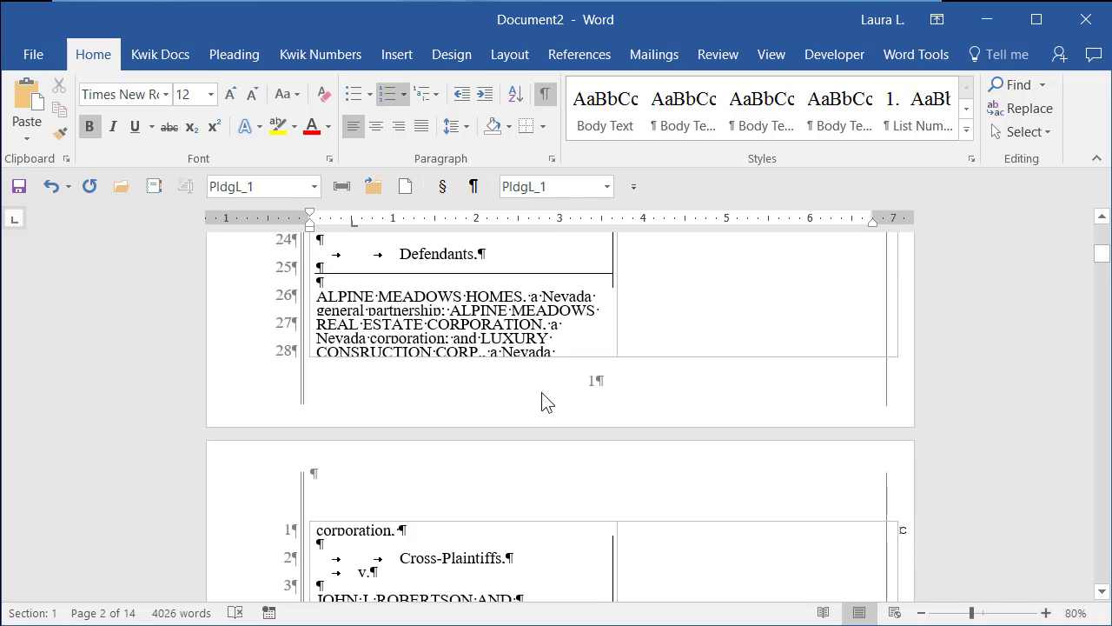
{"action": "scroll", "coordinate": [613, 452], "scroll_direction": "down", "scroll_amount": 5}
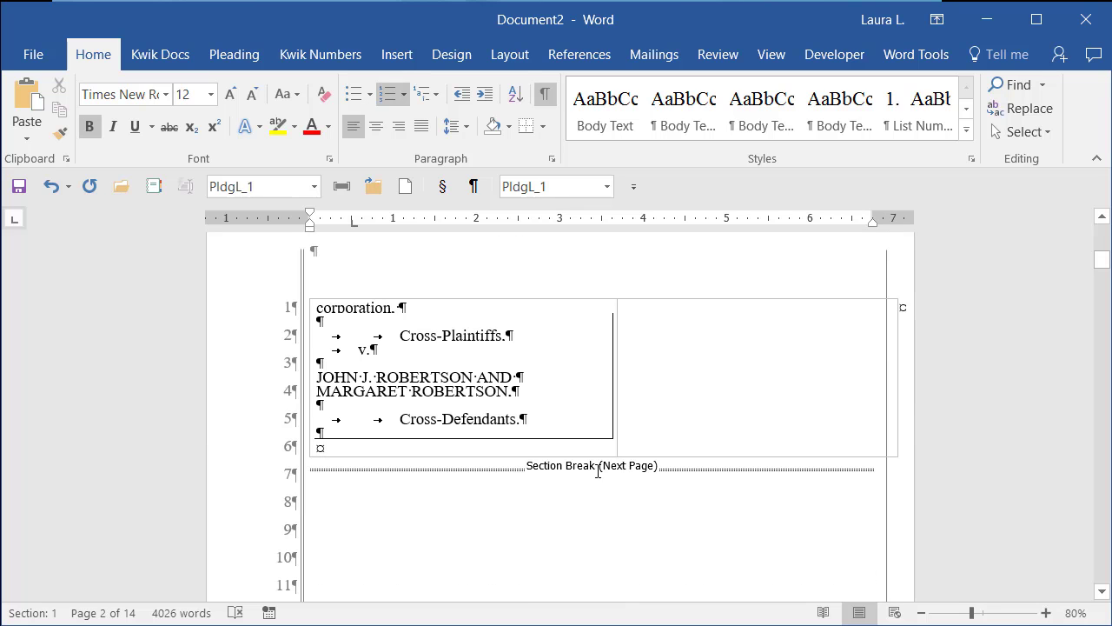
{"action": "scroll", "coordinate": [584, 487], "scroll_direction": "down", "scroll_amount": 7}
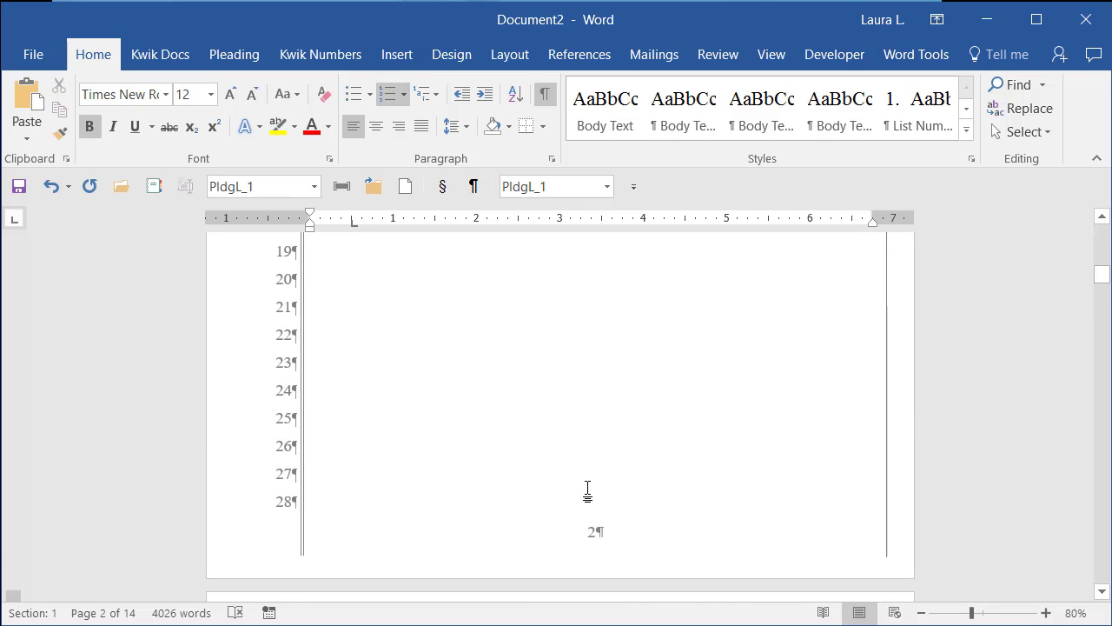
{"action": "scroll", "coordinate": [591, 495], "scroll_direction": "down", "scroll_amount": 9}
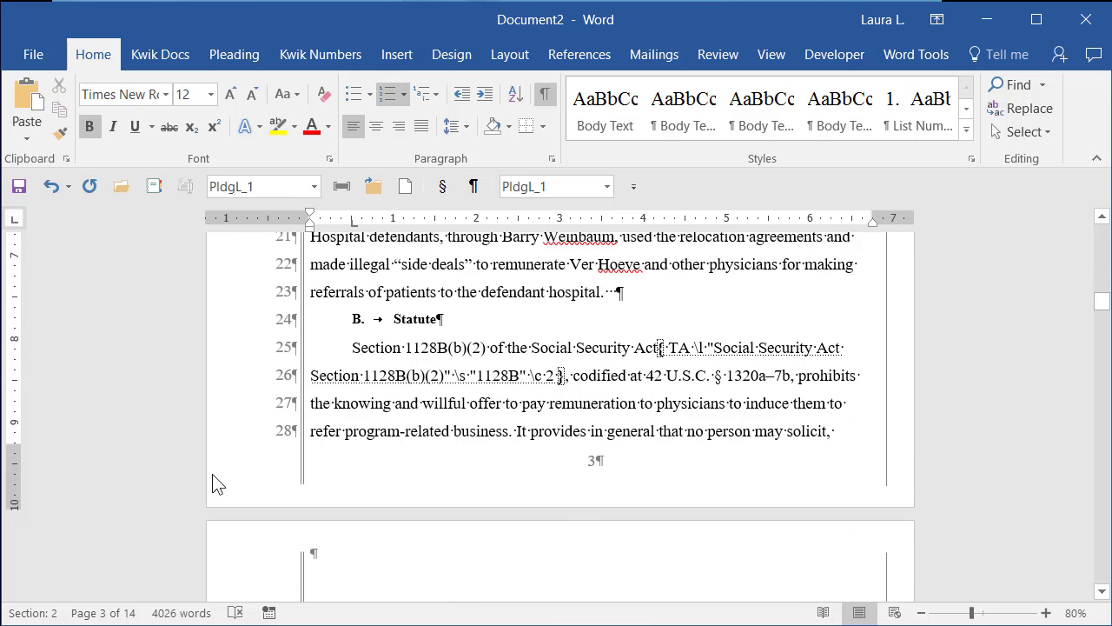
{"action": "left_click", "coordinate": [417, 348]}
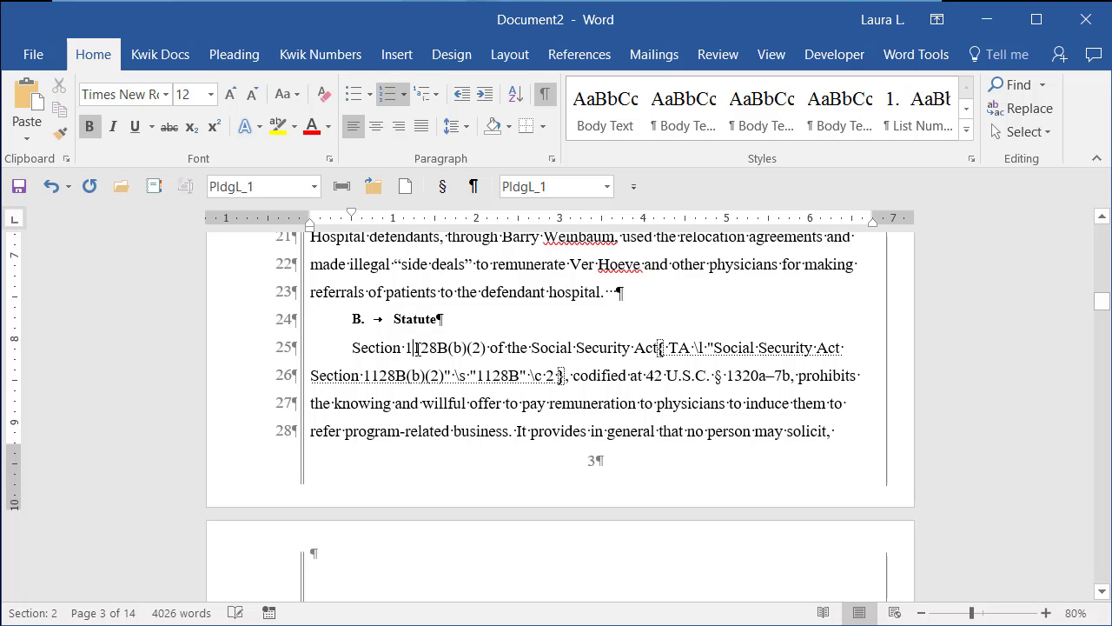
{"action": "scroll", "coordinate": [464, 396], "scroll_direction": "up", "scroll_amount": 3}
{"action": "scroll", "coordinate": [464, 396], "scroll_direction": "down", "scroll_amount": 3}
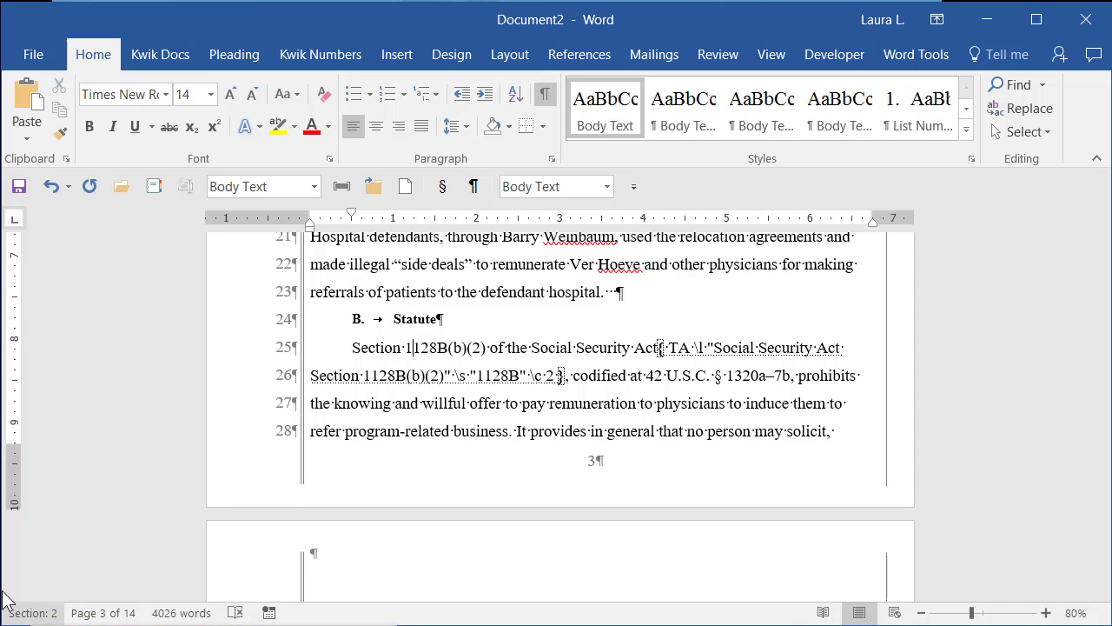
{"action": "scroll", "coordinate": [620, 401], "scroll_direction": "up", "scroll_amount": 15}
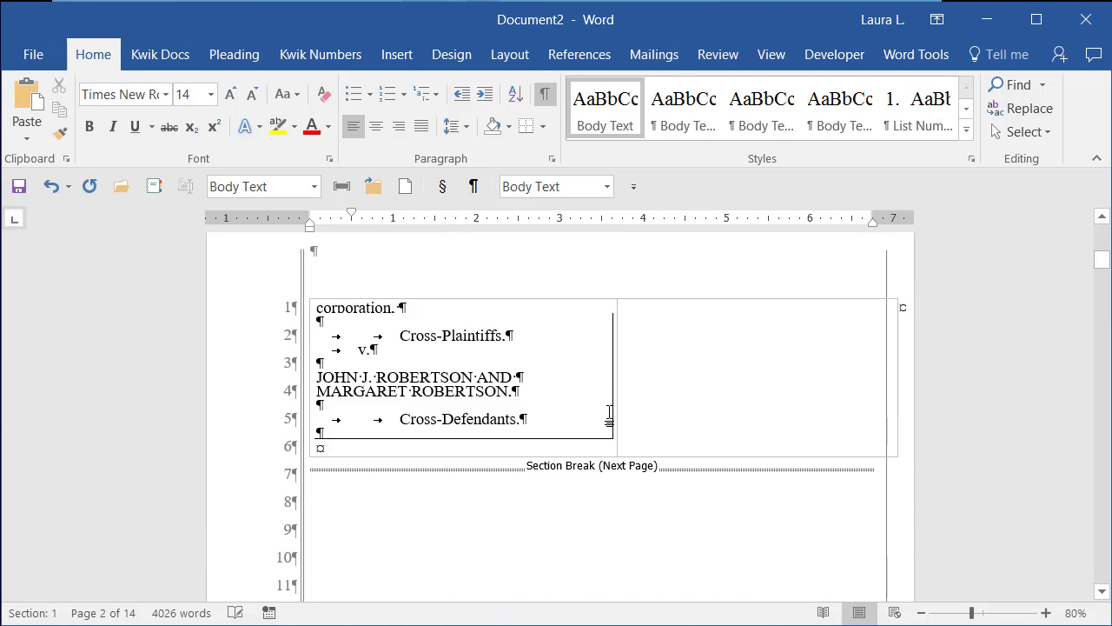
{"action": "scroll", "coordinate": [610, 409], "scroll_direction": "down", "scroll_amount": 15}
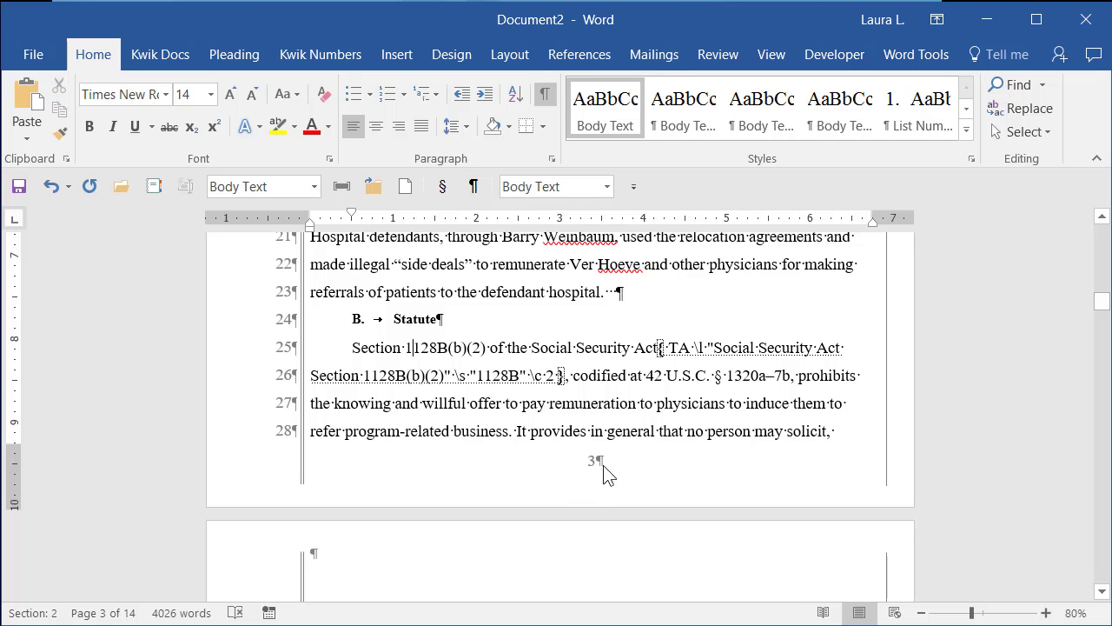
Step: In the section 2 footer, set the page numbering to start at 1 and check the footer numbers in both sections
{"action": "double_click", "coordinate": [607, 465]}
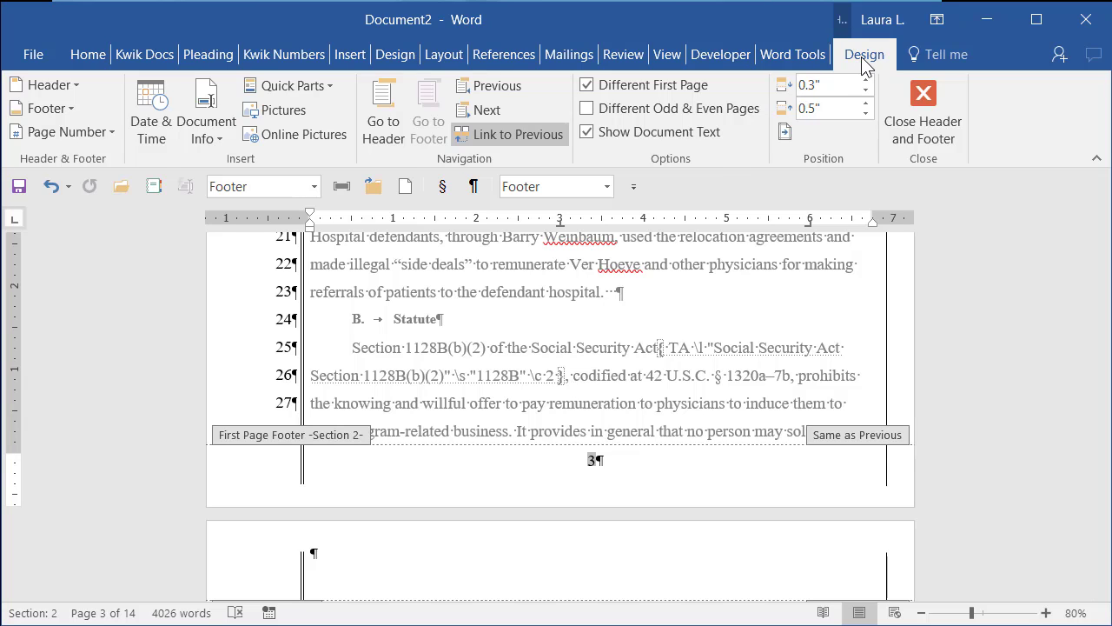
{"action": "left_click", "coordinate": [111, 132]}
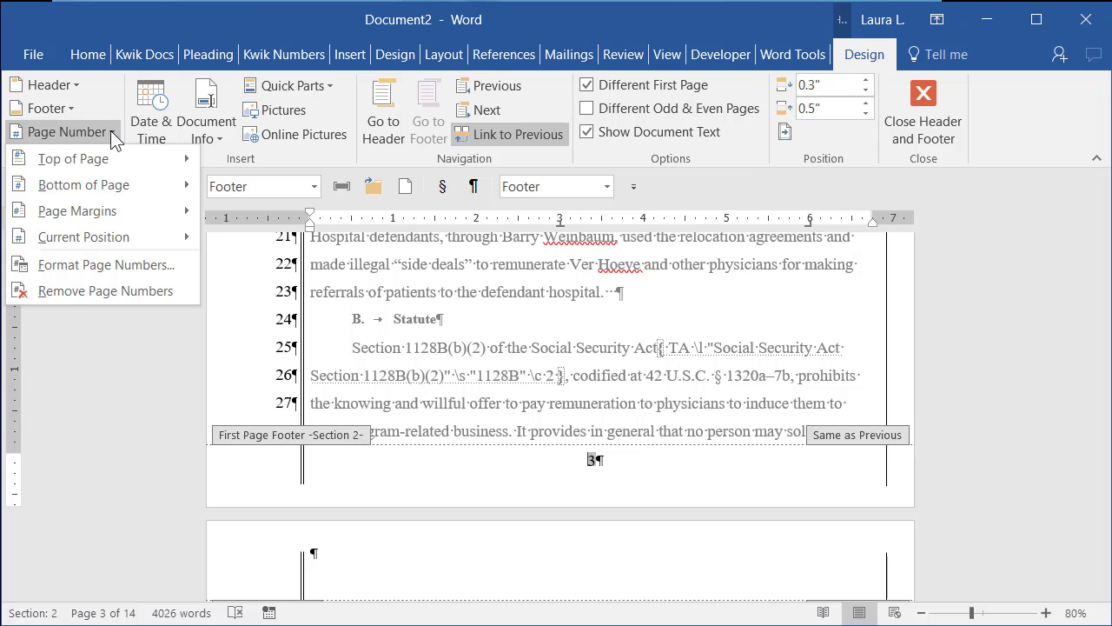
{"action": "left_click", "coordinate": [130, 262]}
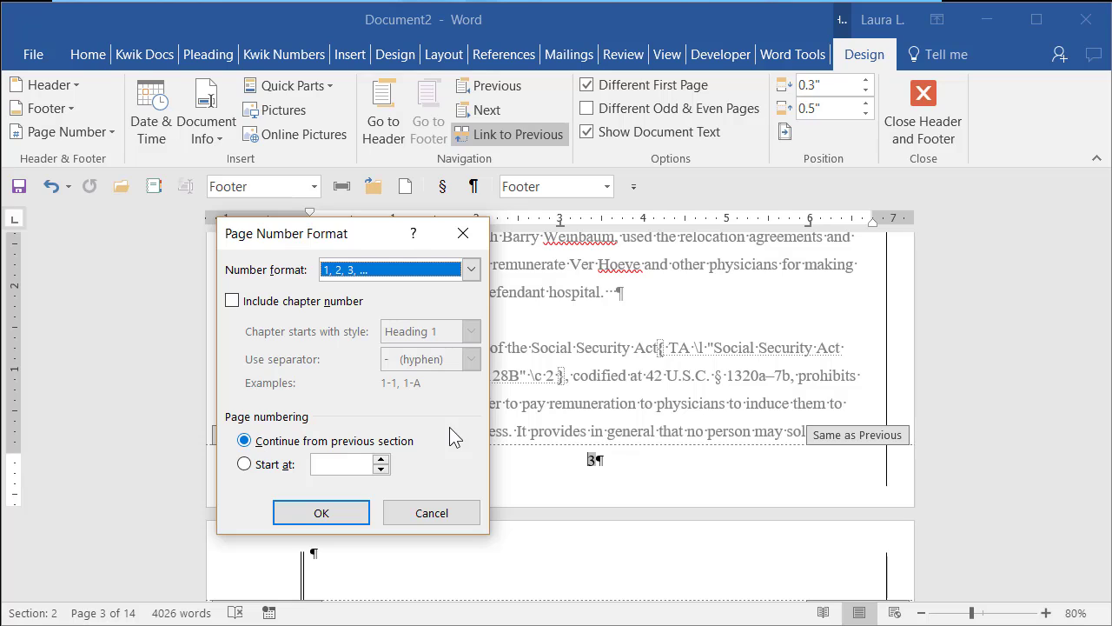
{"action": "left_click", "coordinate": [247, 465]}
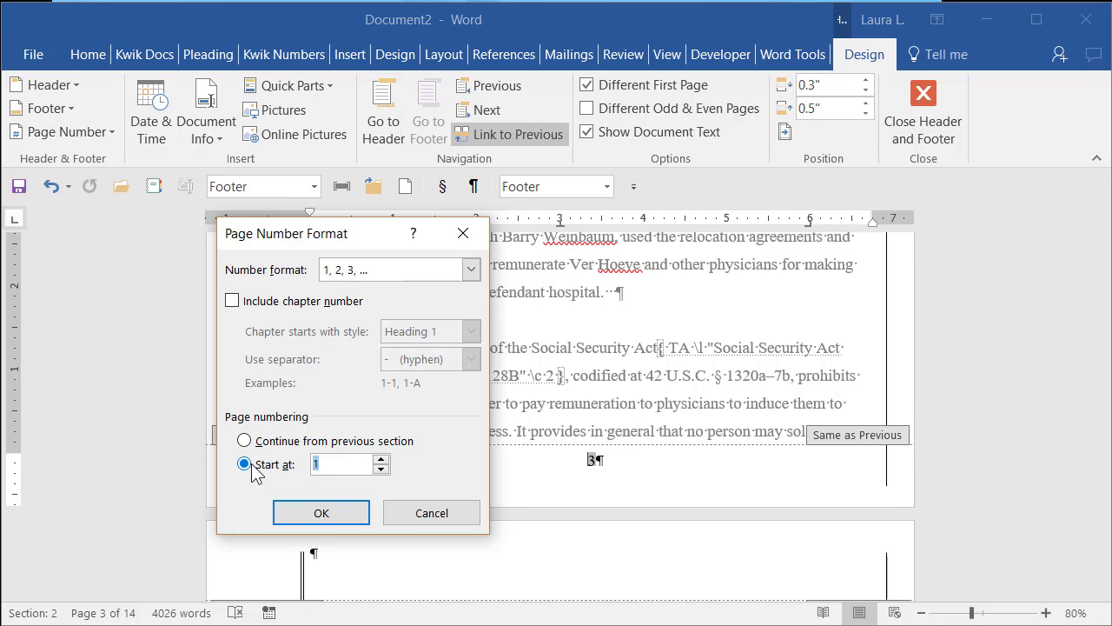
{"action": "left_click", "coordinate": [322, 469]}
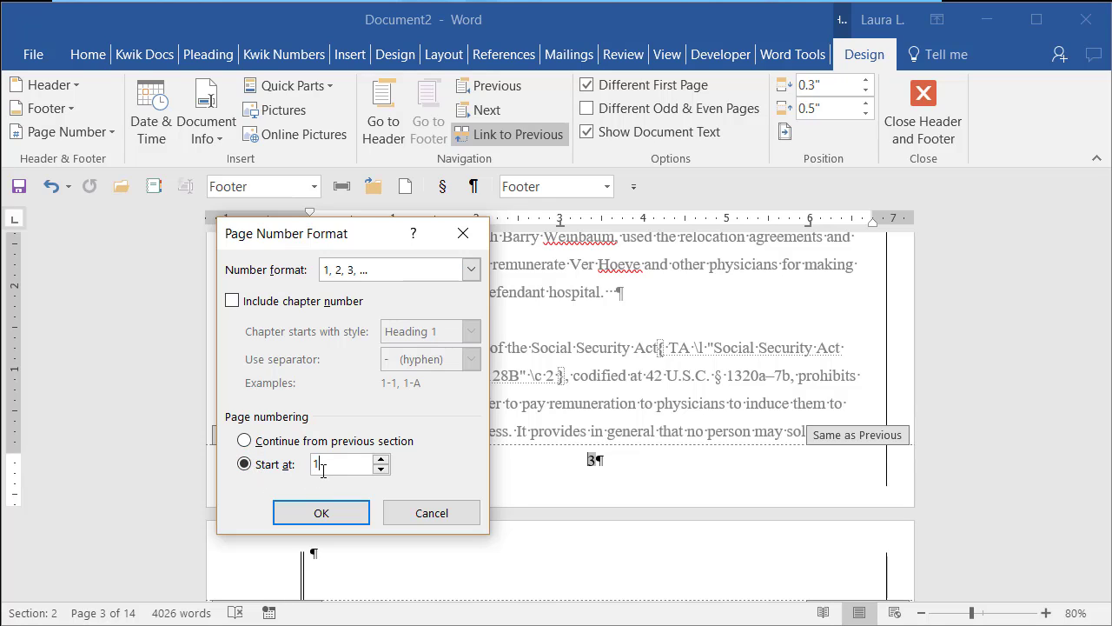
{"action": "left_click", "coordinate": [338, 518]}
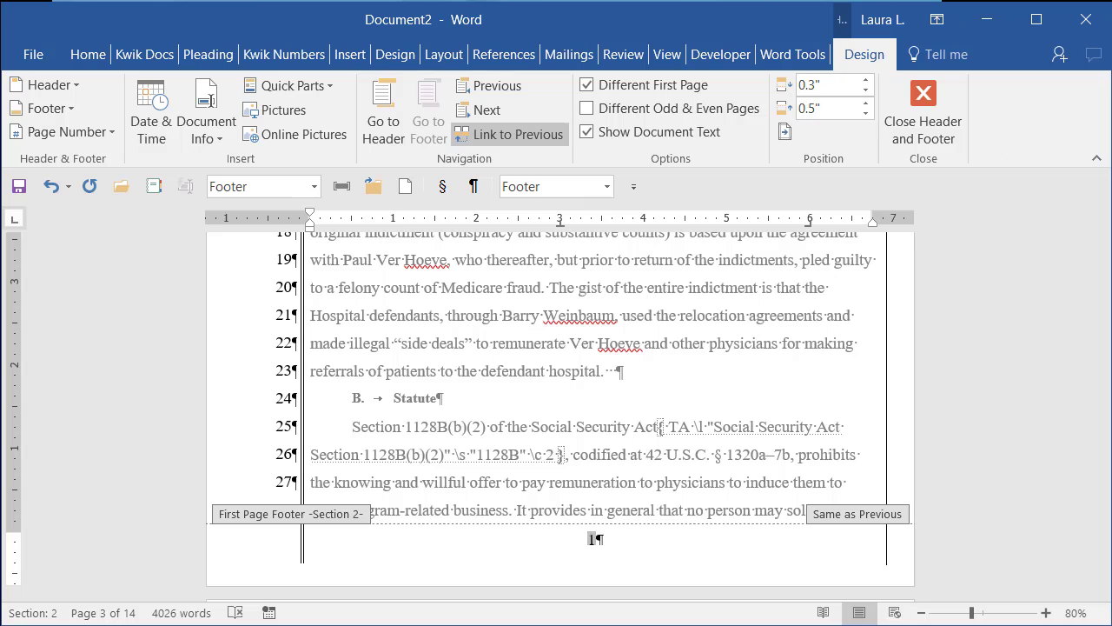
{"action": "scroll", "coordinate": [505, 442], "scroll_direction": "up", "scroll_amount": 6}
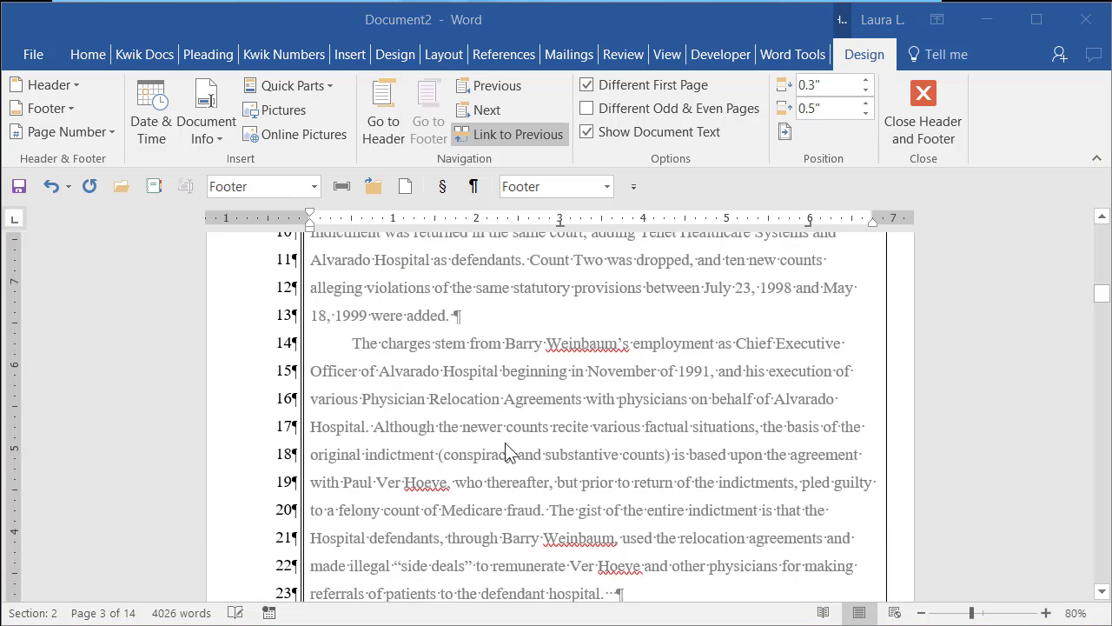
{"action": "scroll", "coordinate": [509, 452], "scroll_direction": "up", "scroll_amount": 4}
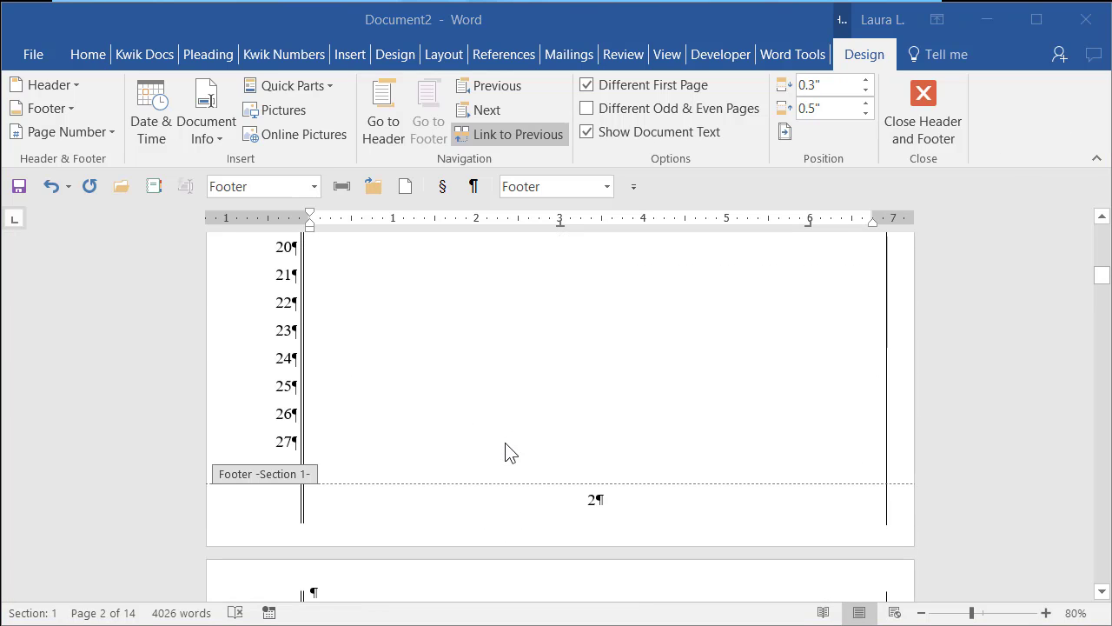
{"action": "scroll", "coordinate": [509, 452], "scroll_direction": "up", "scroll_amount": 6}
{"action": "scroll", "coordinate": [509, 452], "scroll_direction": "down", "scroll_amount": 6}
{"action": "scroll", "coordinate": [509, 452], "scroll_direction": "down", "scroll_amount": 6}
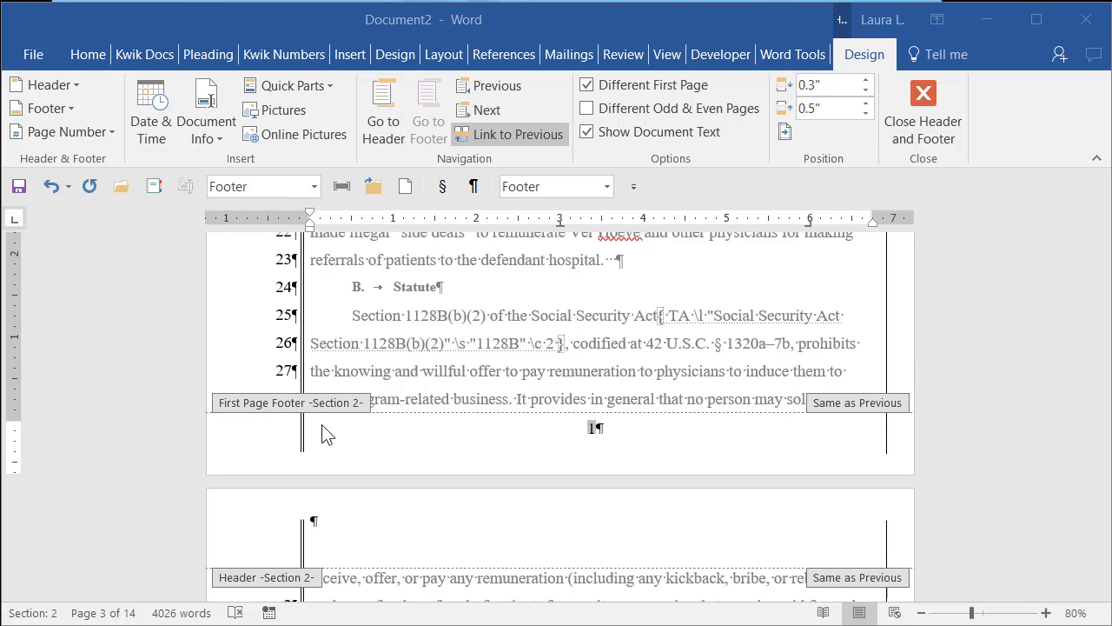
Step: Turn off Different First Page for section 2 and unlink its footer from the previous section
{"action": "left_click", "coordinate": [591, 87]}
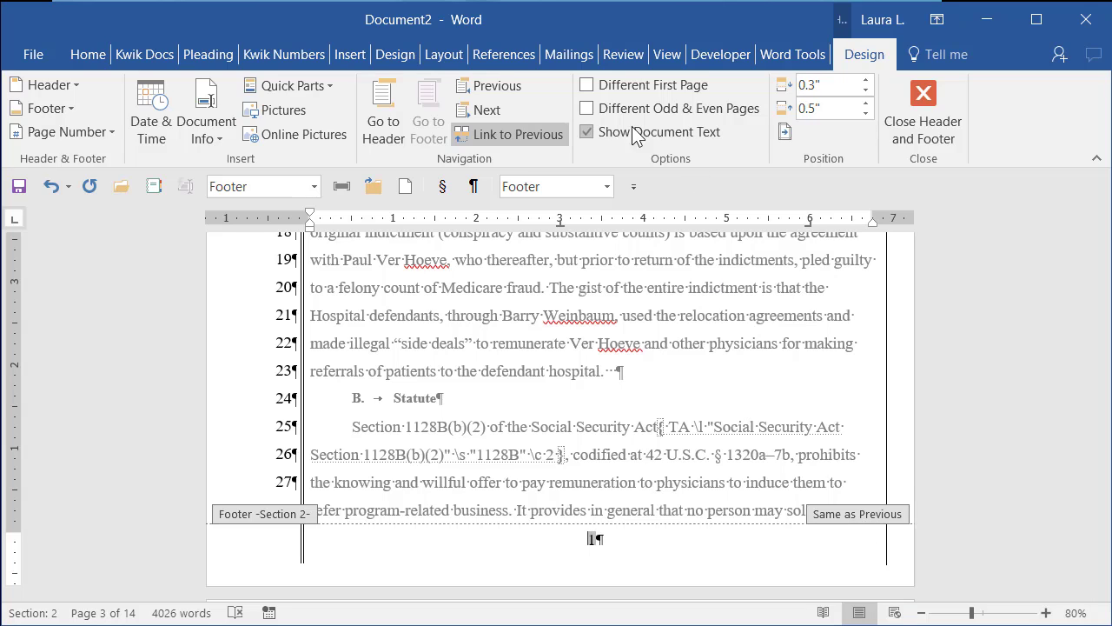
{"action": "left_click", "coordinate": [482, 91]}
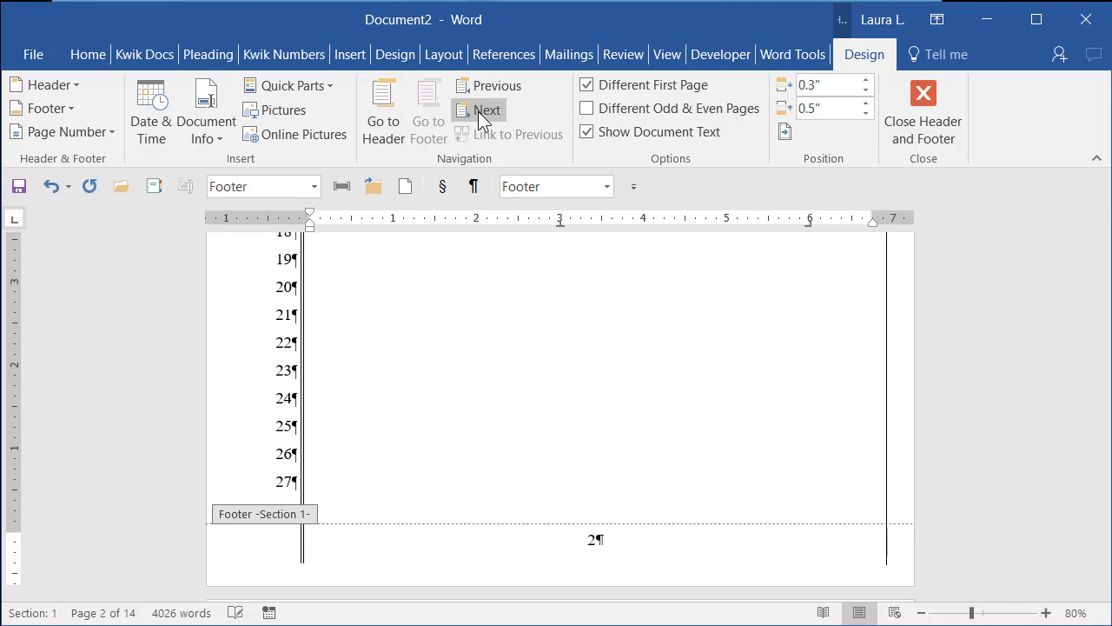
{"action": "left_click", "coordinate": [479, 110]}
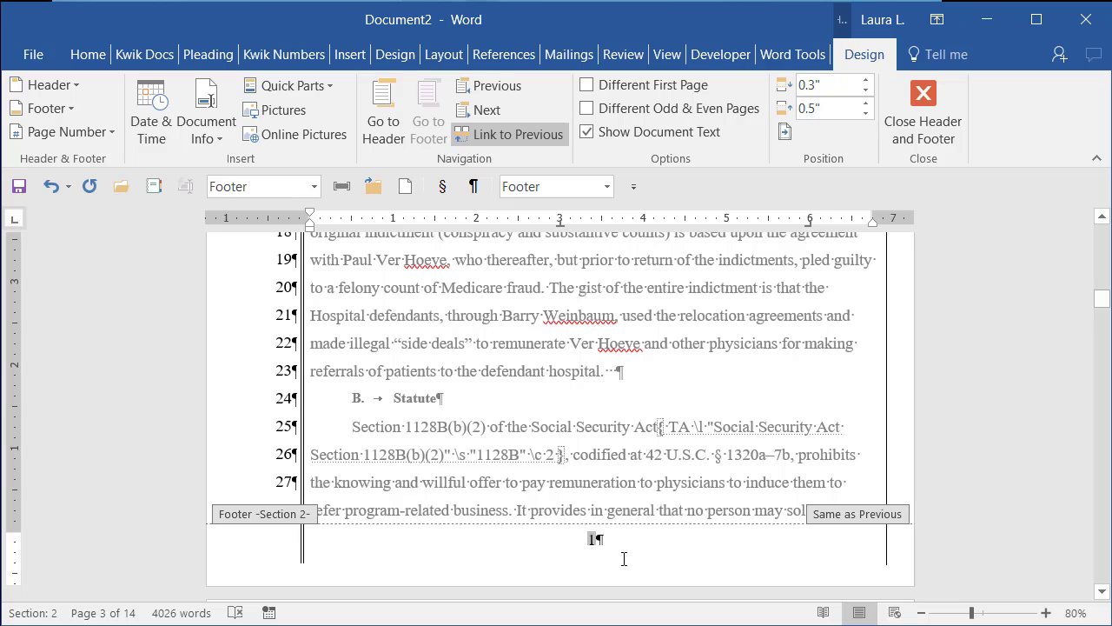
{"action": "left_click", "coordinate": [484, 133]}
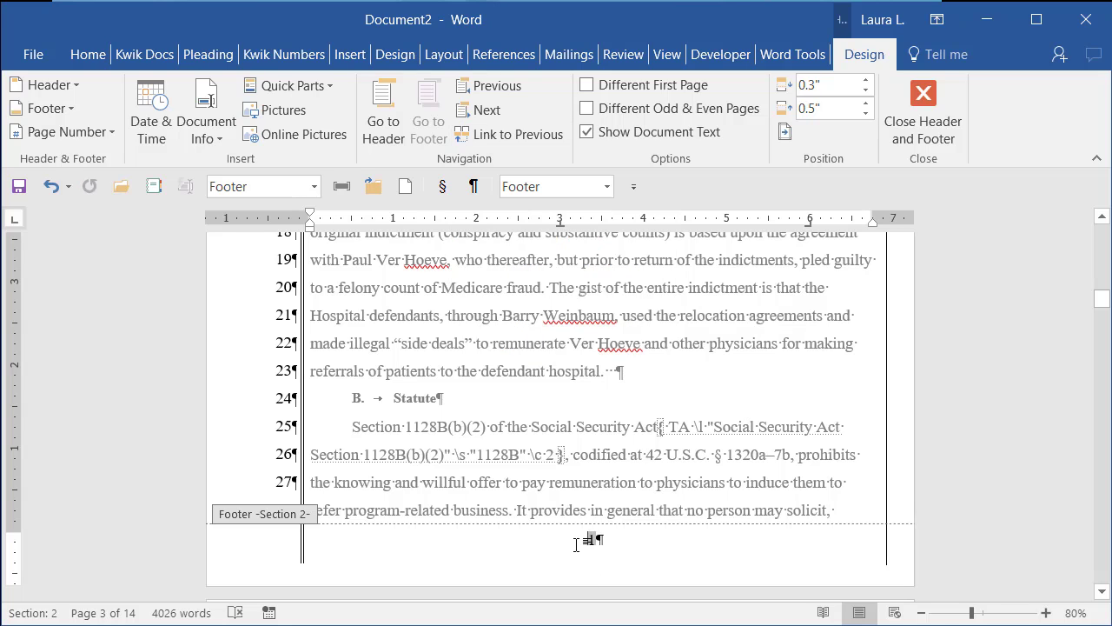
Step: Delete the page number from section 1's regular footer and from its first page footer
{"action": "left_click", "coordinate": [479, 111]}
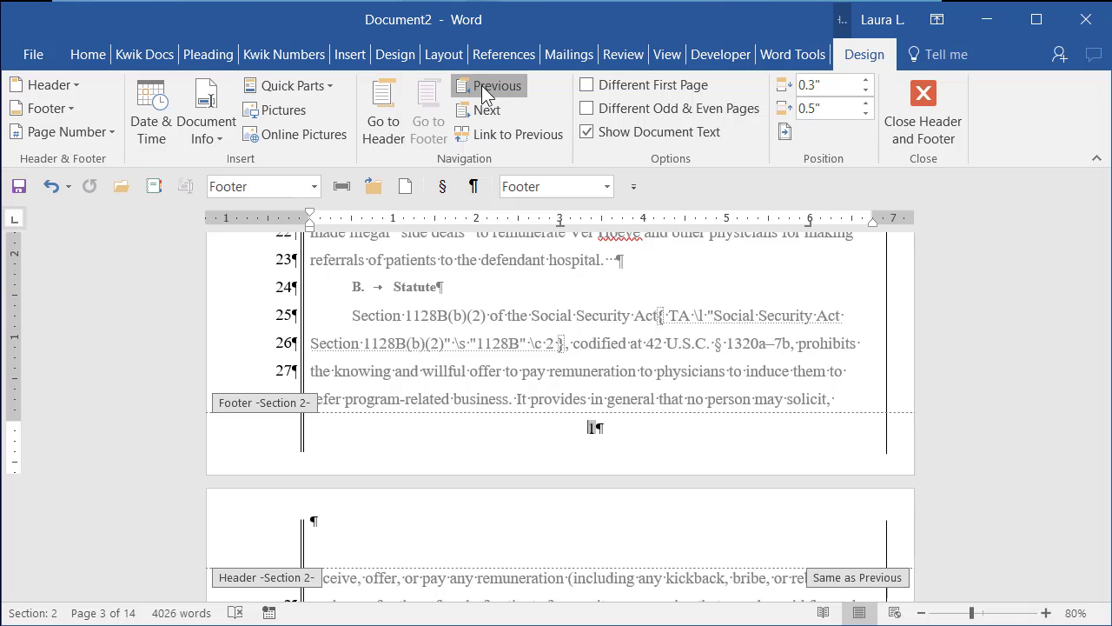
{"action": "left_click", "coordinate": [484, 90]}
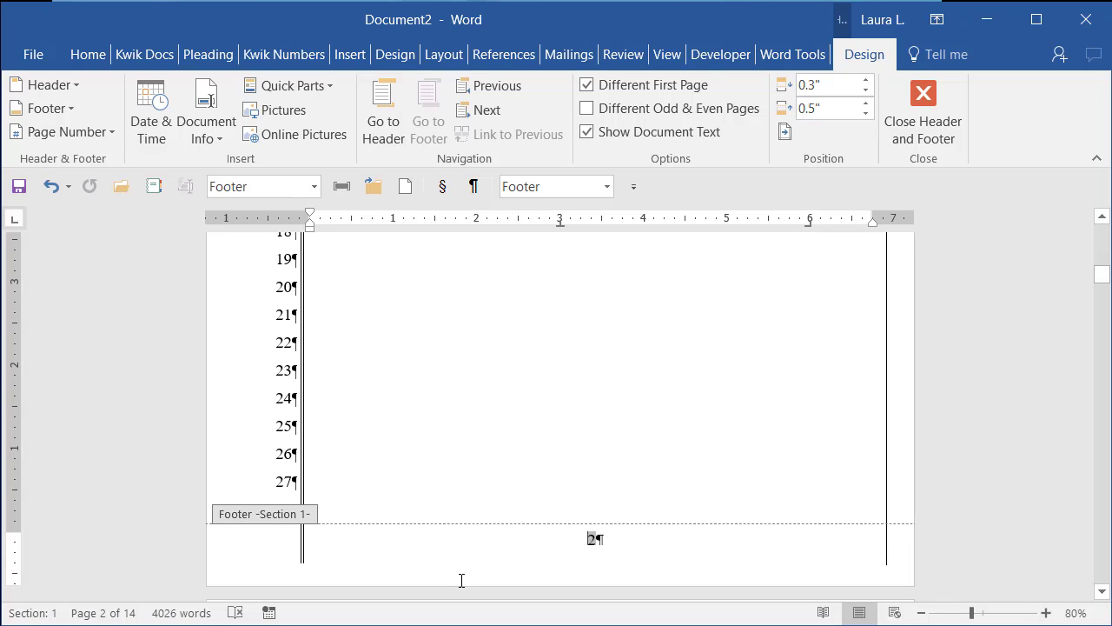
{"action": "key", "text": "Delete"}
{"action": "key", "text": "Delete"}
{"action": "left_click", "coordinate": [475, 88]}
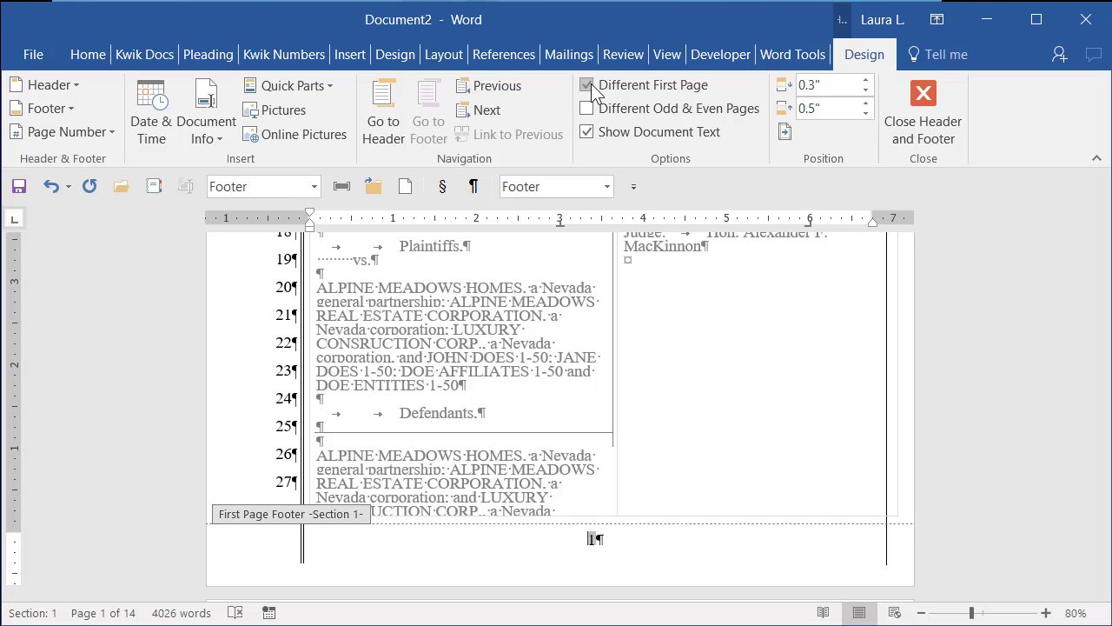
{"action": "double_click", "coordinate": [590, 539]}
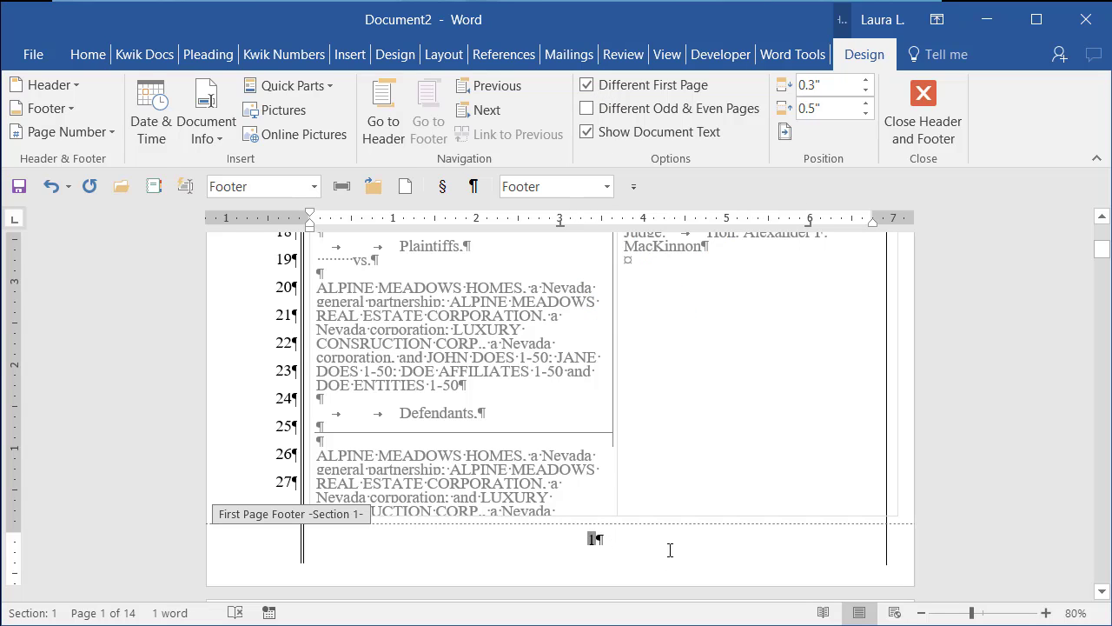
{"action": "key", "text": "Delete"}
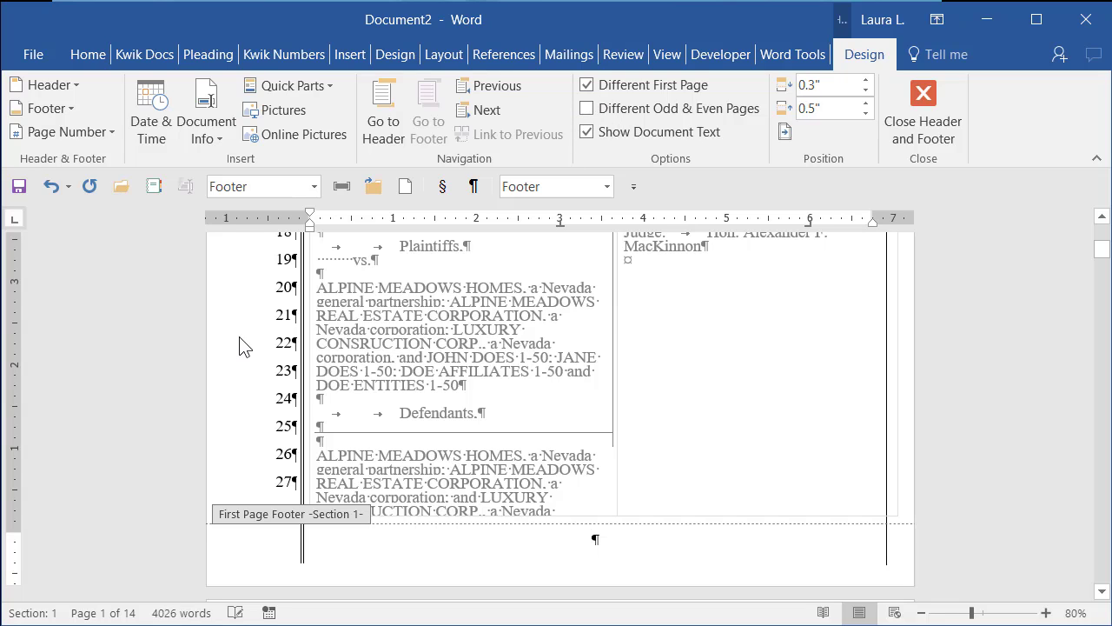
Step: Turn off Different First Page for section 1, leave the footer and hide the formatting marks
{"action": "left_click", "coordinate": [585, 84]}
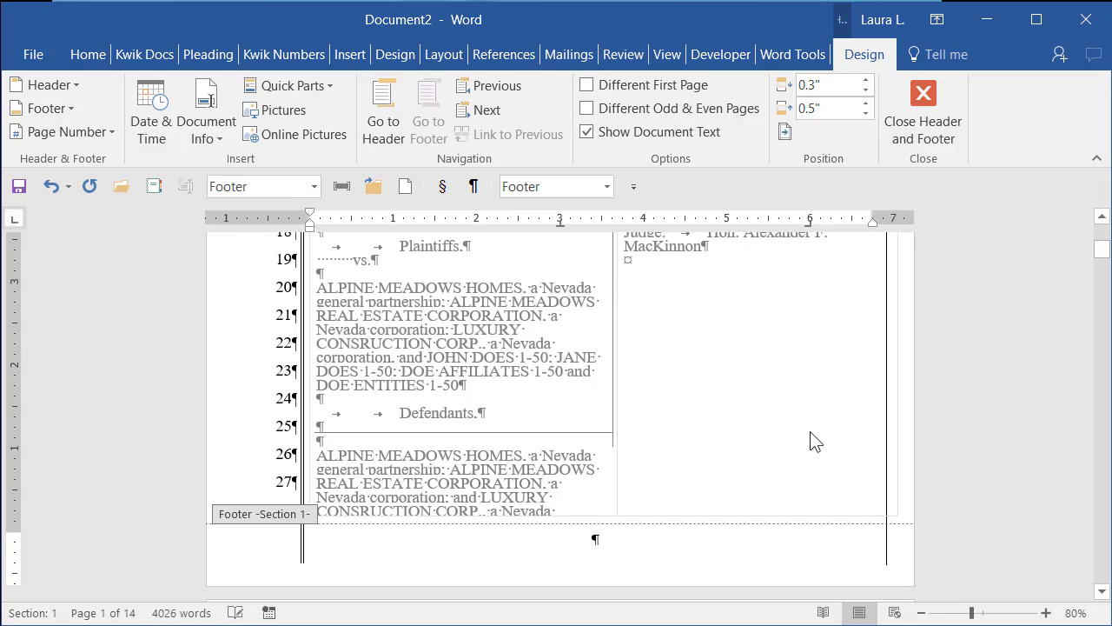
{"action": "left_click", "coordinate": [944, 103]}
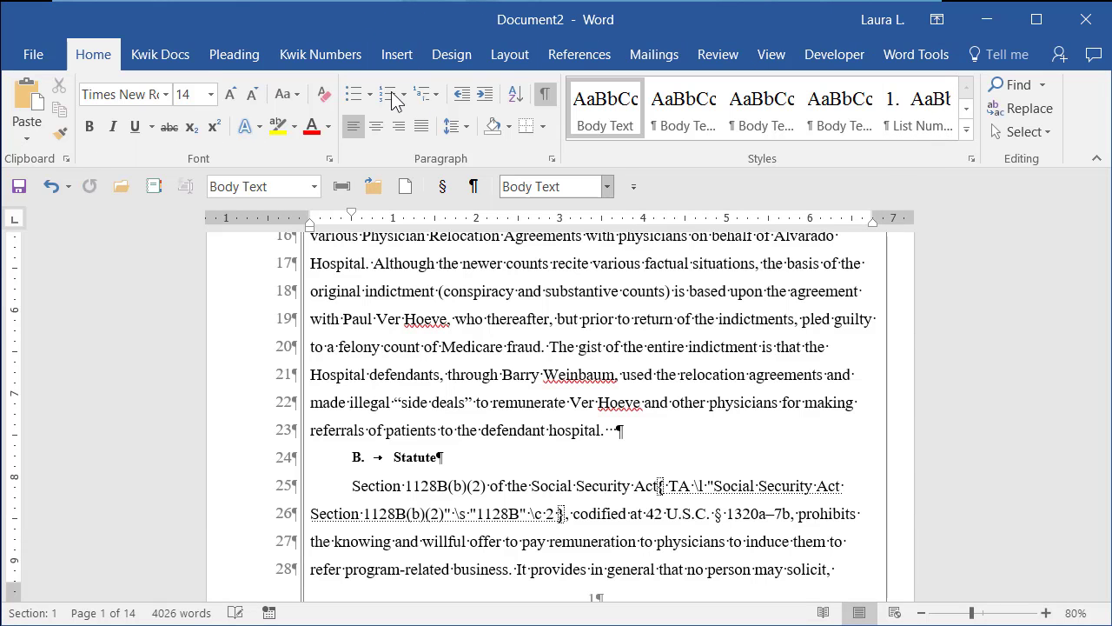
{"action": "left_click", "coordinate": [545, 93]}
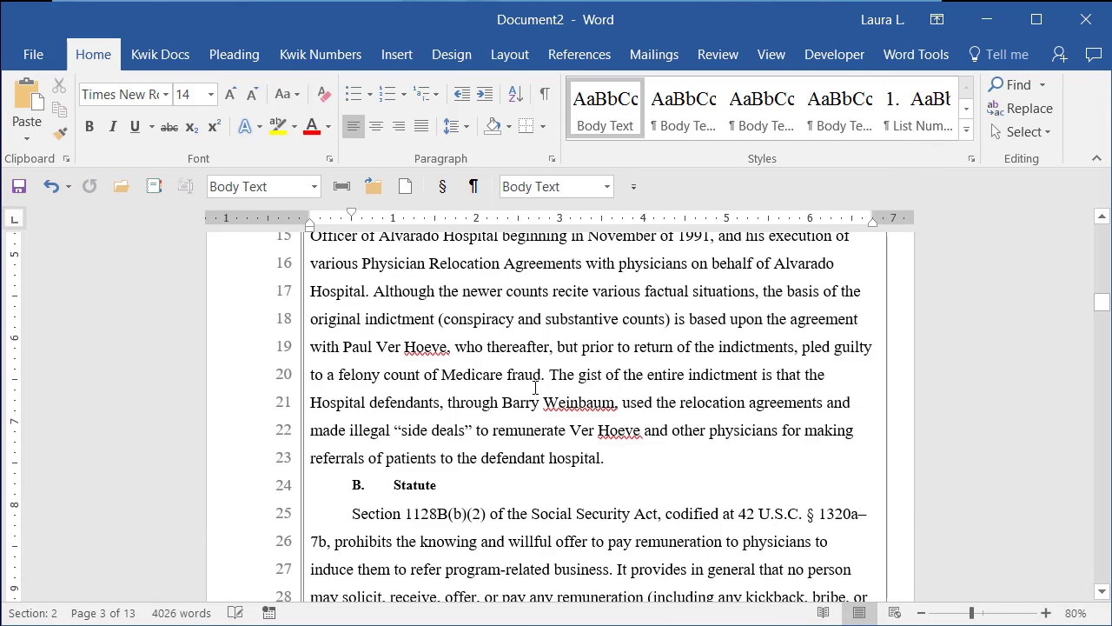
Step: Check the footer page numbers from the caption pages through the first body pages at 50% zoom
{"action": "key", "text": "ctrl+Home"}
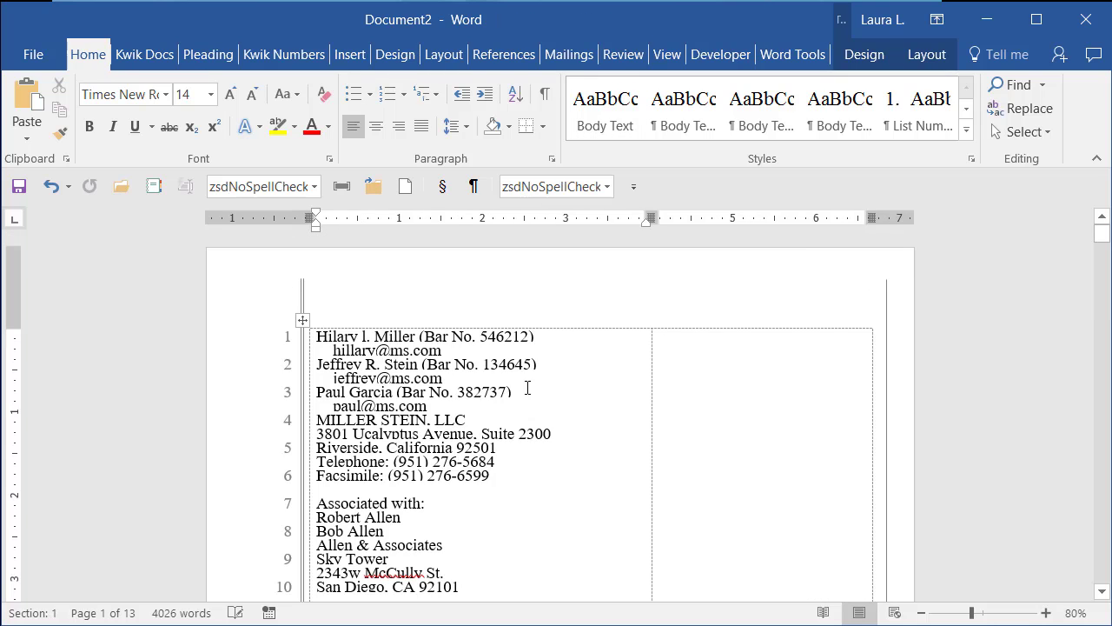
{"action": "scroll", "coordinate": [553, 411], "scroll_direction": "down", "scroll_amount": 3, "text": "ctrl"}
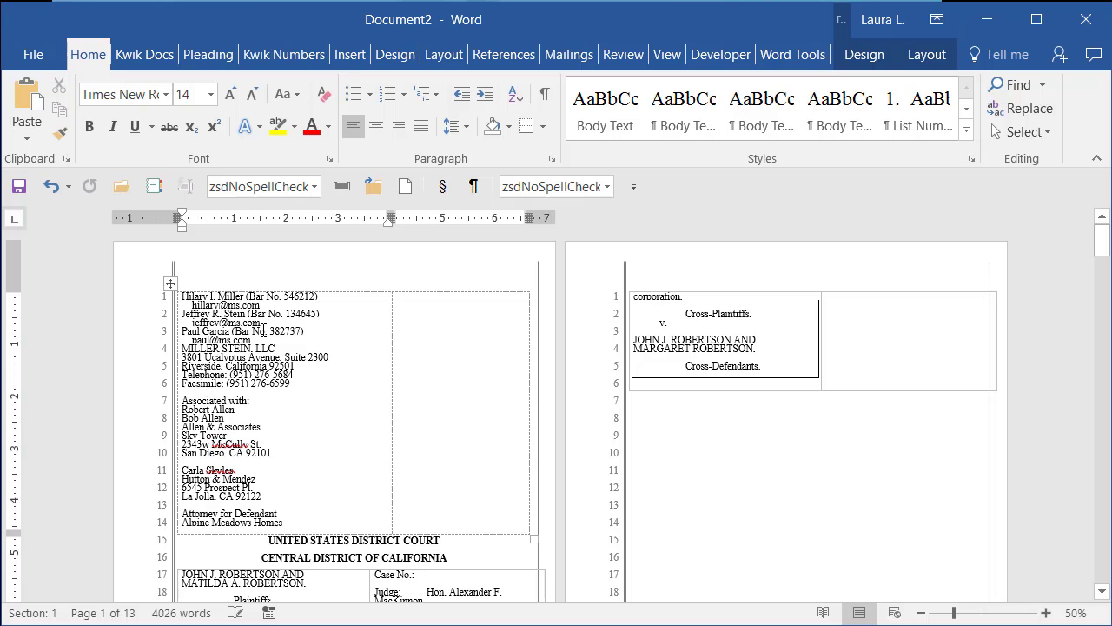
{"action": "scroll", "coordinate": [276, 391], "scroll_direction": "down", "scroll_amount": 3}
{"action": "scroll", "coordinate": [263, 330], "scroll_direction": "down", "scroll_amount": 2}
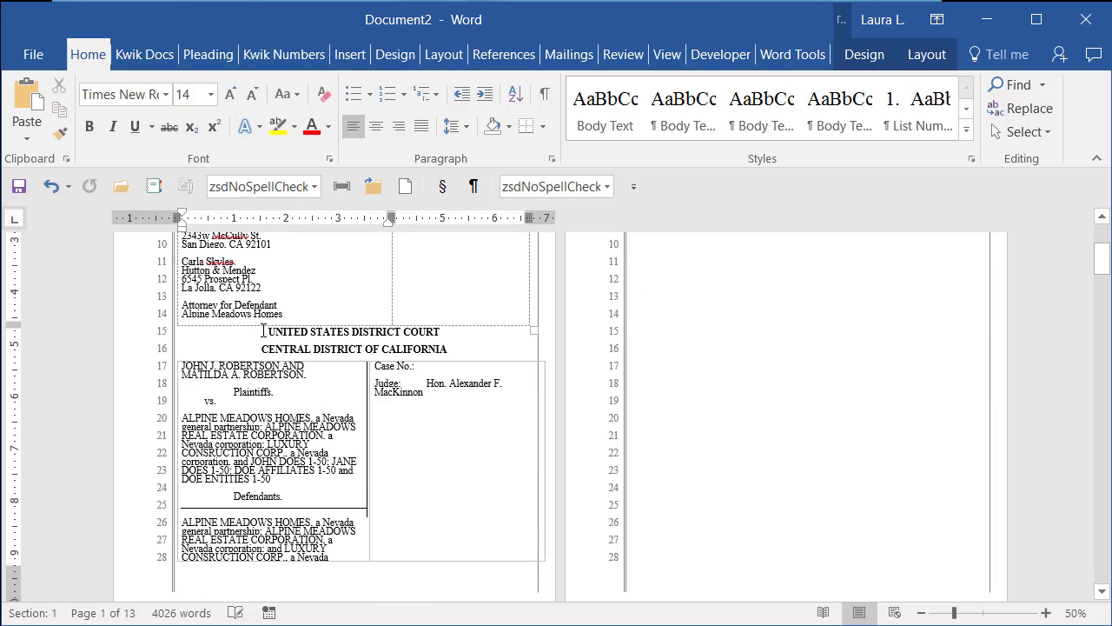
{"action": "scroll", "coordinate": [263, 330], "scroll_direction": "down", "scroll_amount": 2}
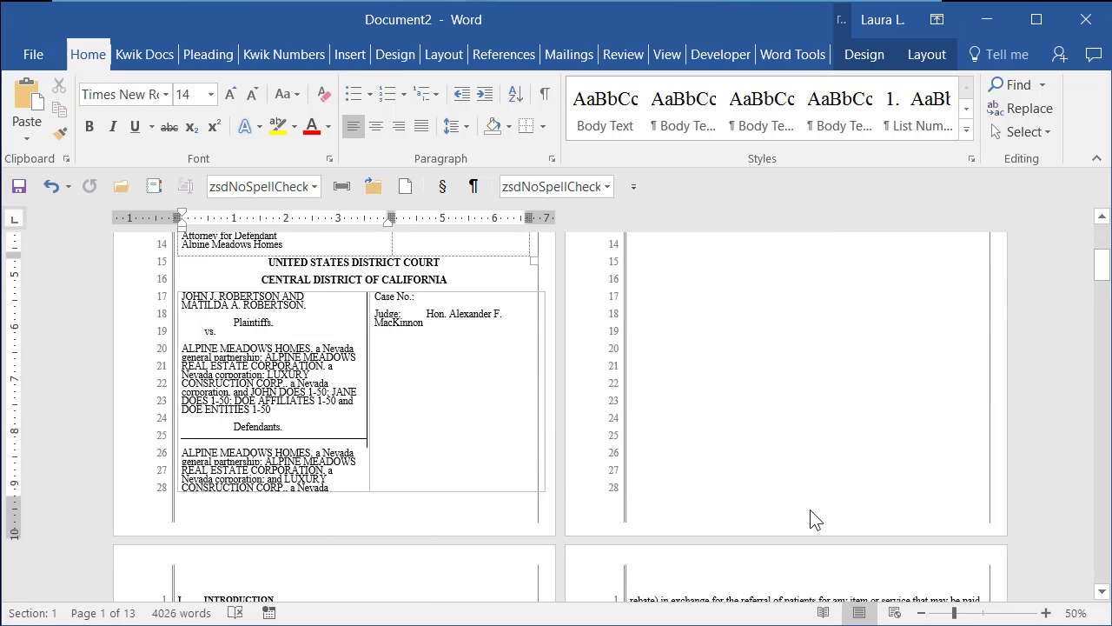
{"action": "scroll", "coordinate": [782, 478], "scroll_direction": "down", "scroll_amount": 4}
{"action": "scroll", "coordinate": [780, 469], "scroll_direction": "down", "scroll_amount": 2}
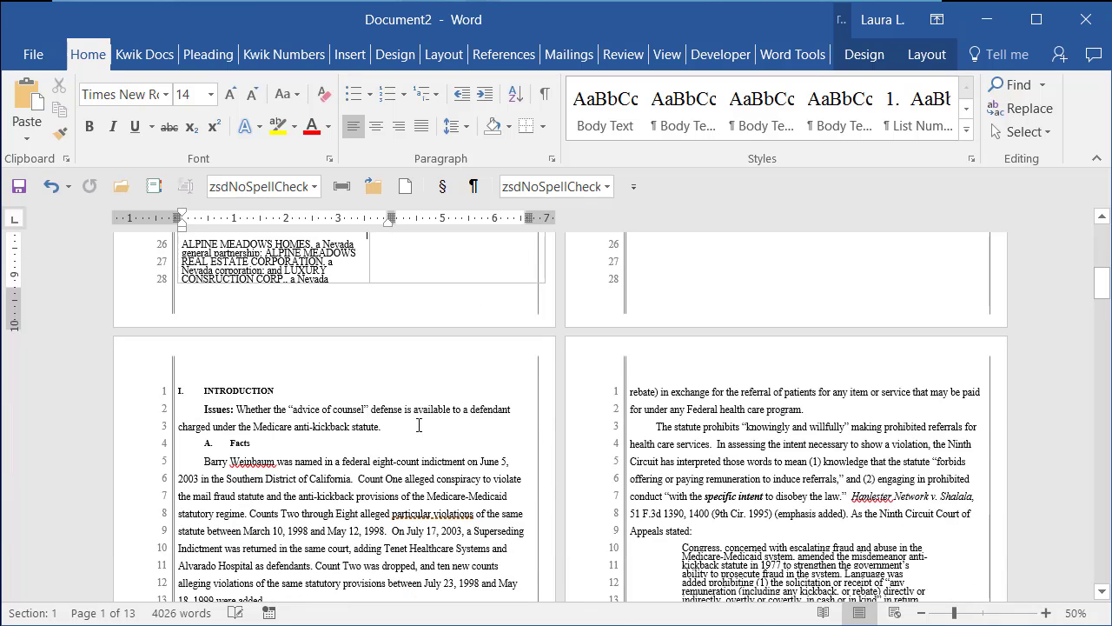
{"action": "scroll", "coordinate": [315, 448], "scroll_direction": "down", "scroll_amount": 10}
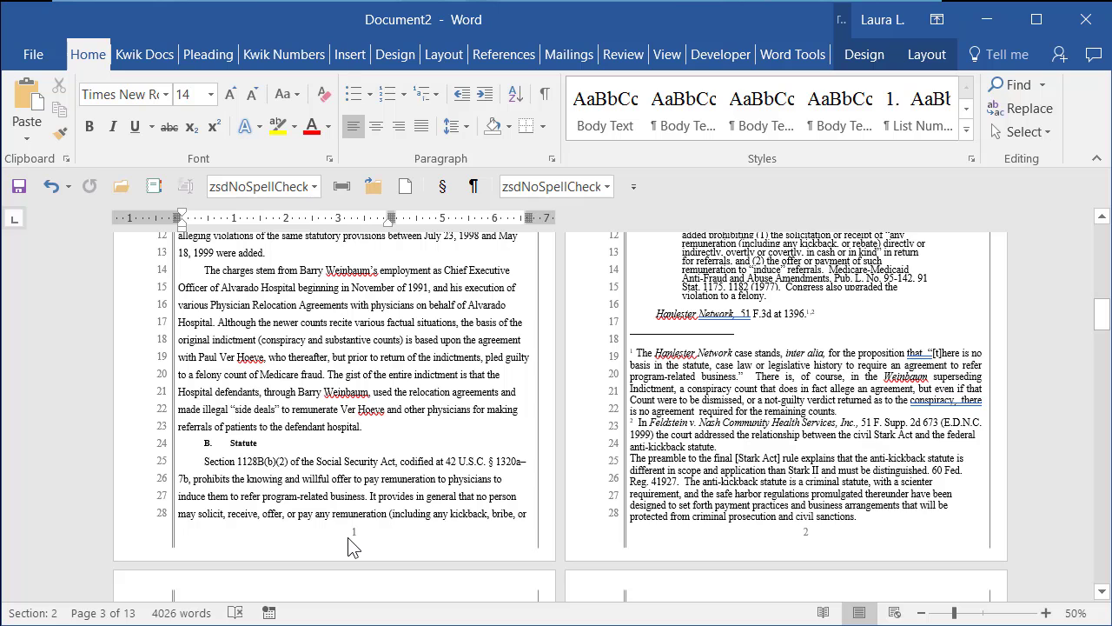
{"action": "scroll", "coordinate": [617, 544], "scroll_direction": "down", "scroll_amount": 6}
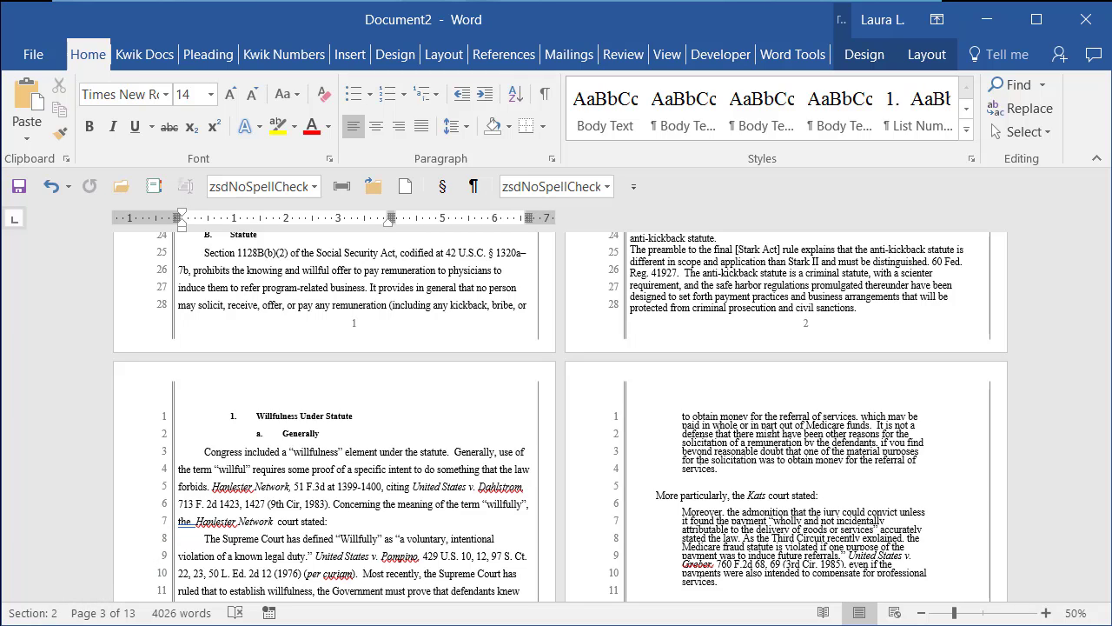
Step: Look up the Section and Page Number options for the status bar and return to the body text
{"action": "right_click", "coordinate": [410, 620]}
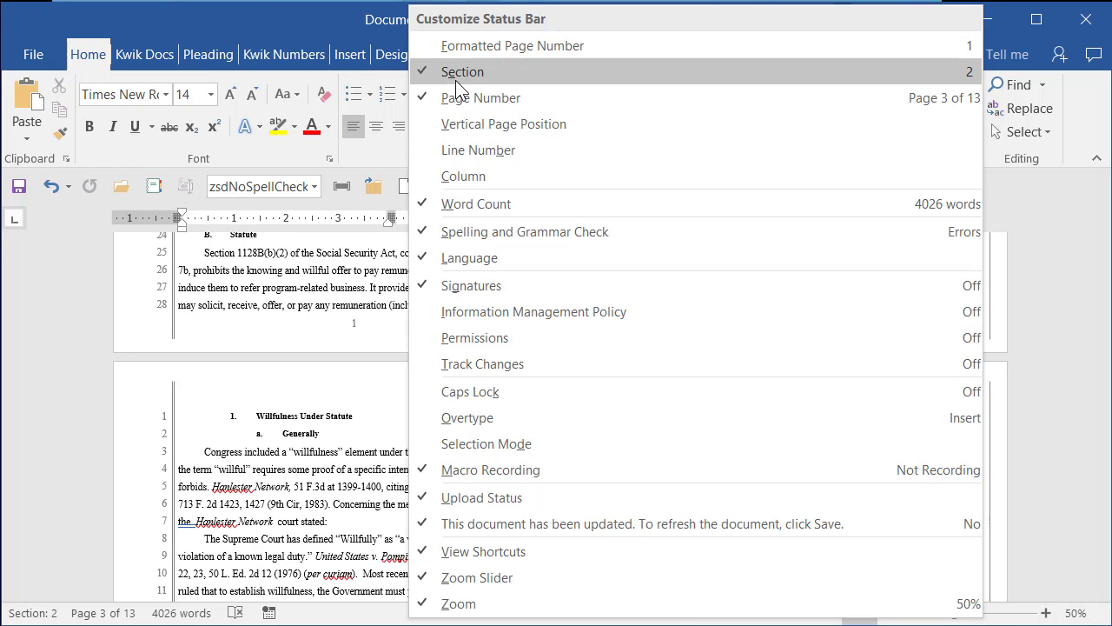
{"action": "left_click", "coordinate": [236, 612]}
{"action": "left_click", "coordinate": [302, 541]}
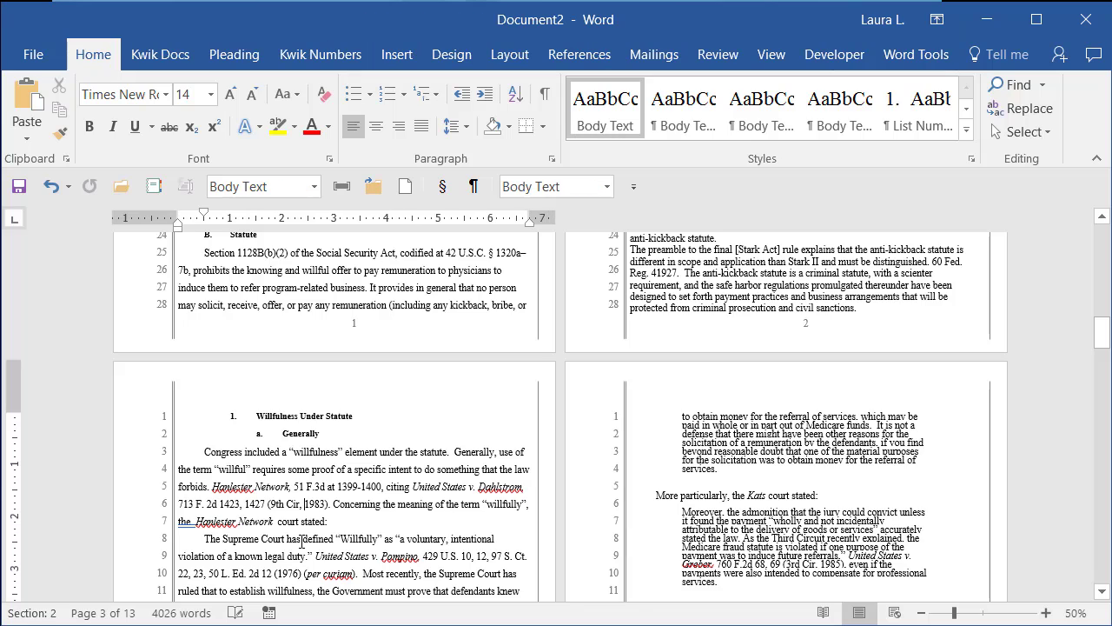